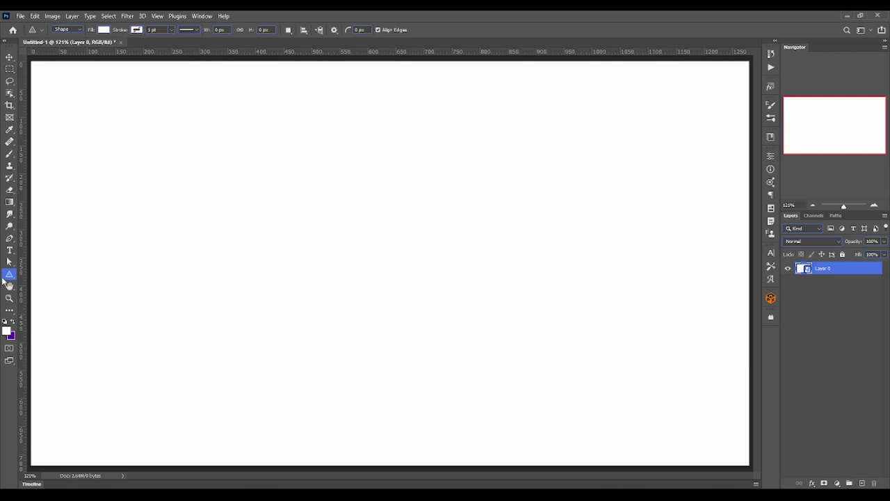
# Step: Switch to the Rectangle Tool from the toolbar's shape tool group
pyautogui.rightClick(10, 275)
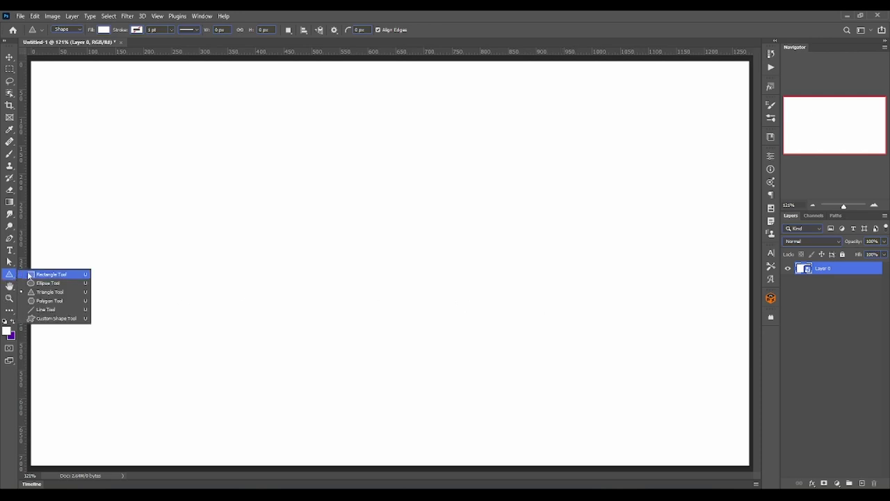
pyautogui.click(10, 276)
pyautogui.rightClick(9, 275)
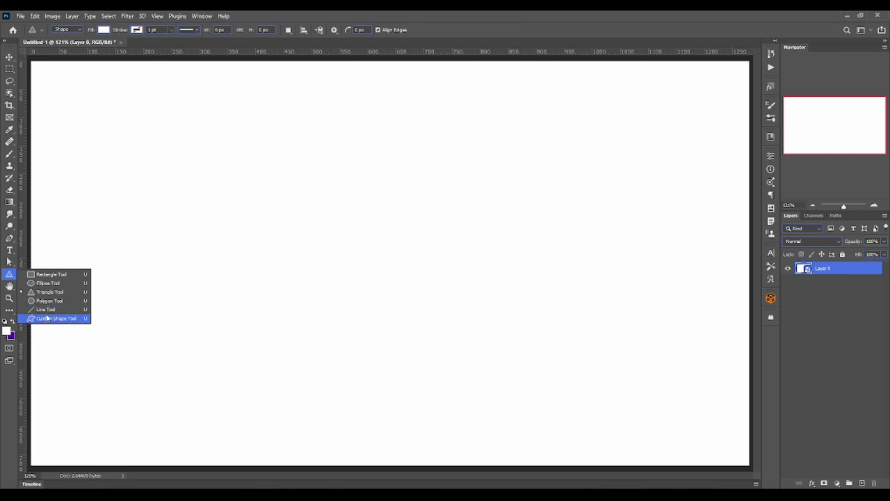
pyautogui.click(59, 277)
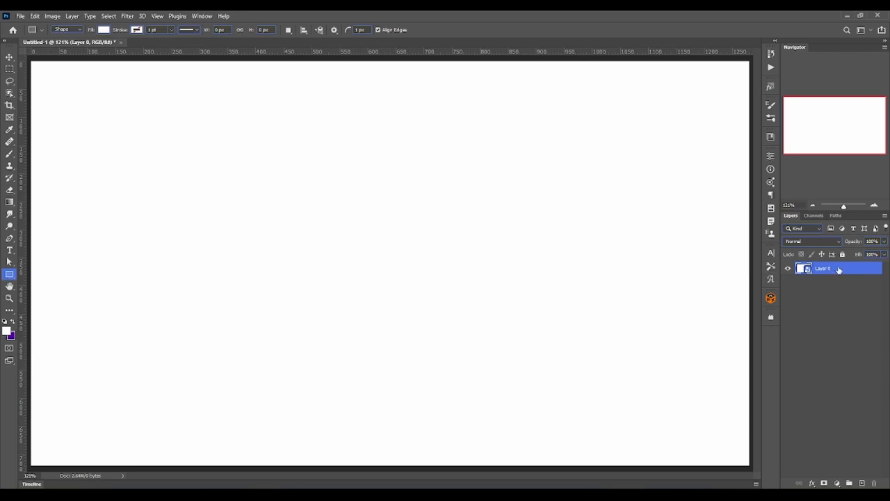
# Step: Add a new layer and draw a 684 × 276 px rectangle near the canvas upper left
pyautogui.click(861, 482)
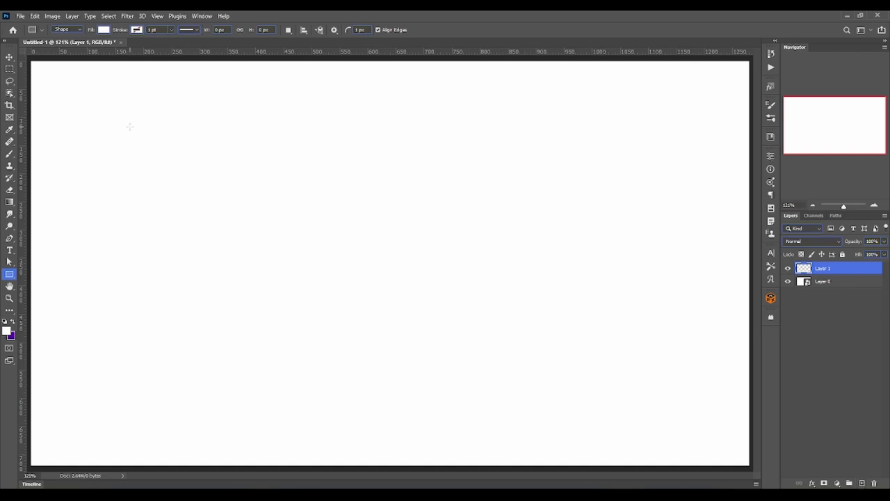
pyautogui.moveTo(129, 126); pyautogui.dragTo(451, 390)
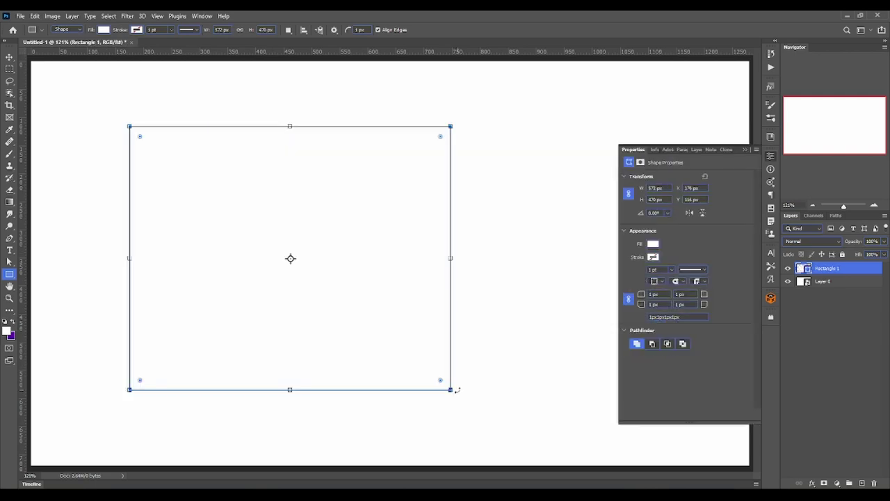
pyautogui.hotkey('ctrl', 'z')
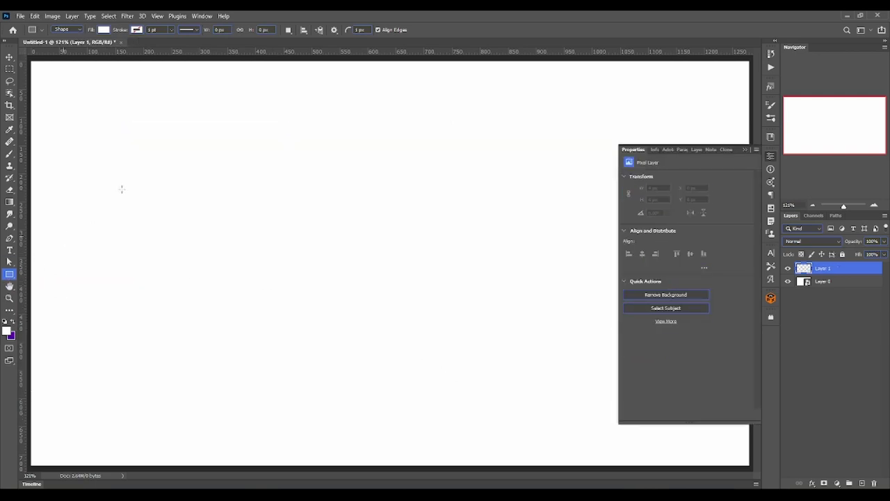
pyautogui.moveTo(153, 131)
pyautogui.mouseDown()
pyautogui.moveTo(301, 348)
pyautogui.moveTo(540, 282)
pyautogui.moveTo(541, 293)
pyautogui.mouseUp()
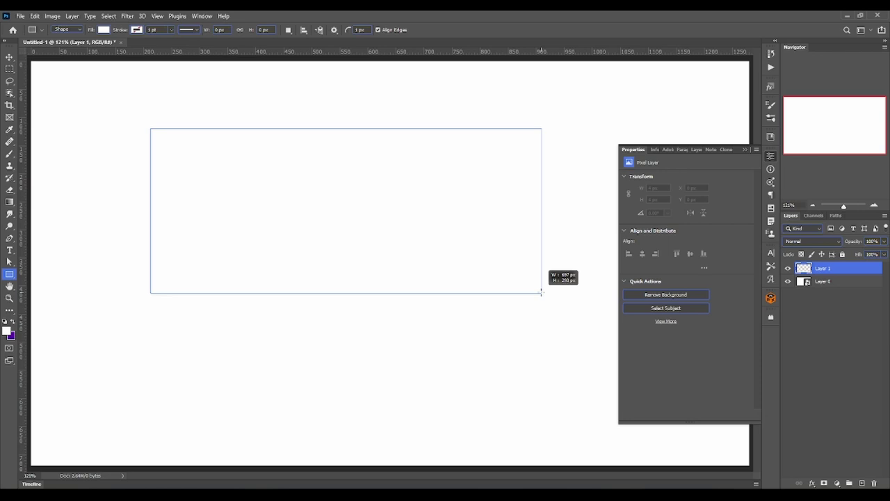
pyautogui.moveTo(542, 293); pyautogui.dragTo(532, 281)
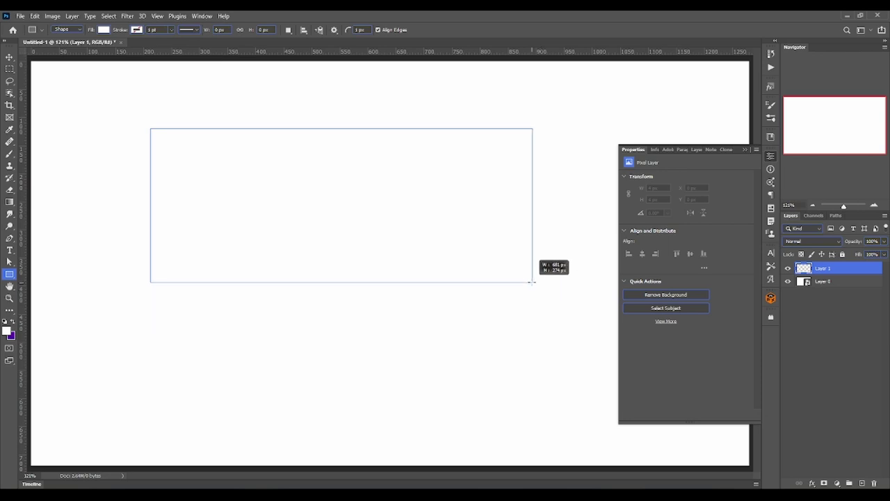
pyautogui.moveTo(532, 282); pyautogui.dragTo(534, 281)
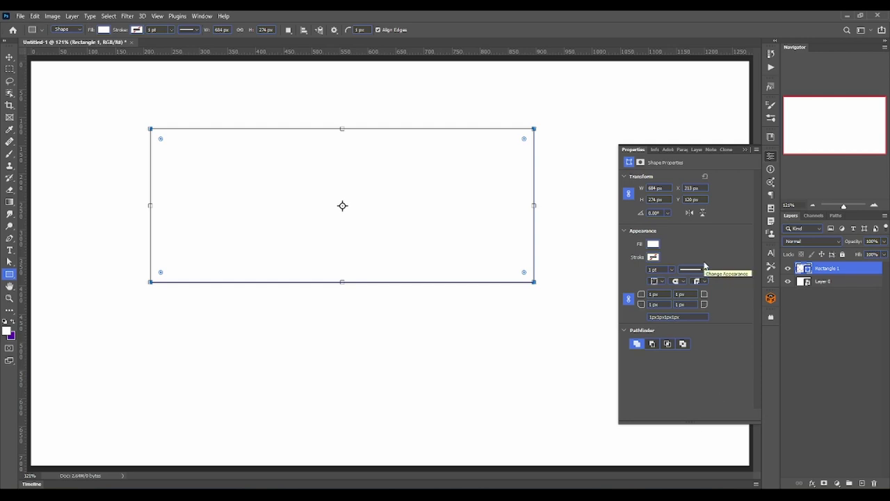
pyautogui.click(771, 155)
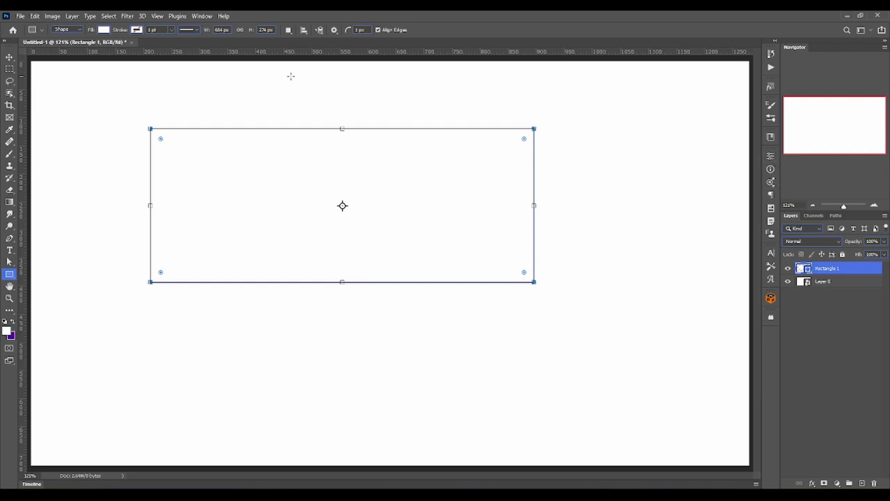
pyautogui.click(202, 15)
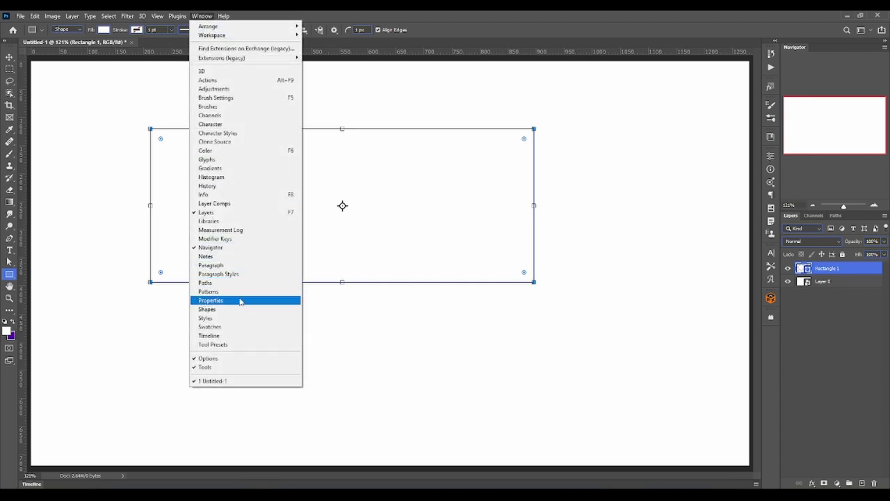
pyautogui.click(240, 301)
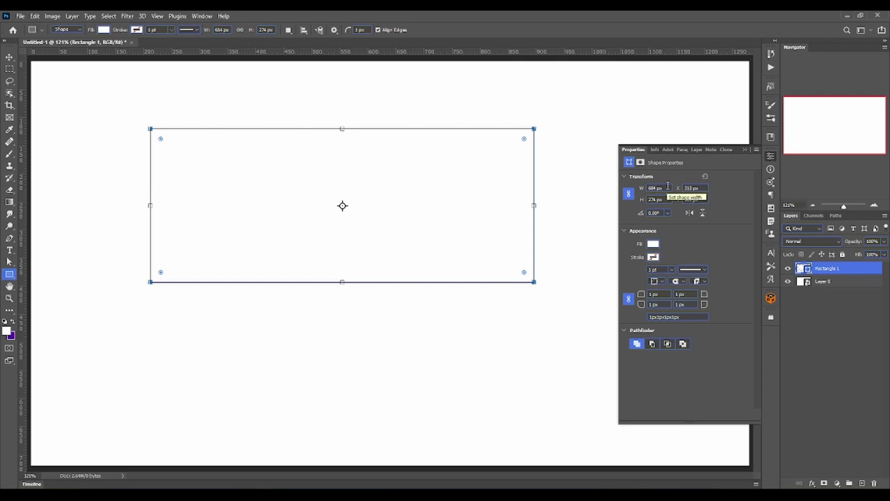
# Step: Resize the rectangle to a 400 × 400 px square, then enlarge it to 500 × 500 px
pyautogui.click(668, 186)
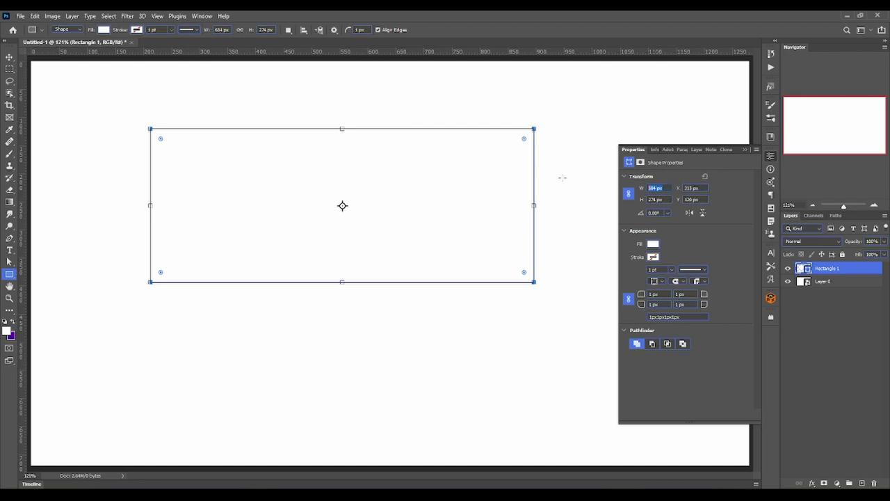
pyautogui.write('400')
pyautogui.press('Return')
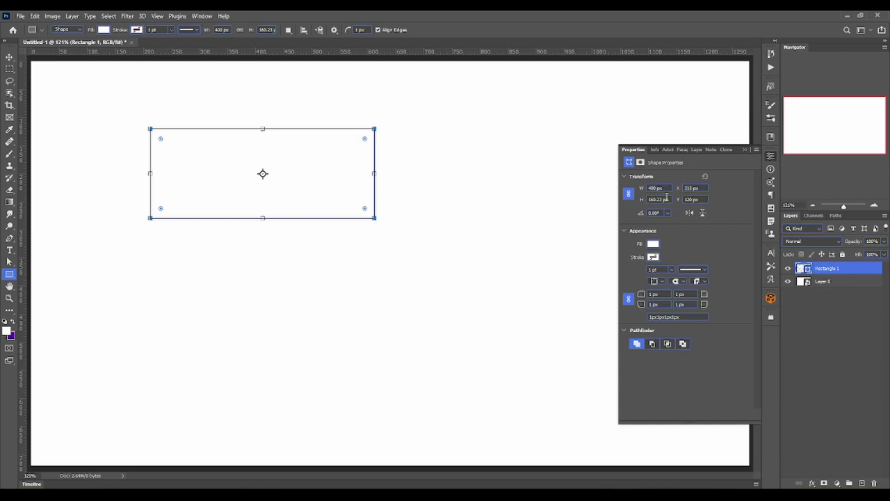
pyautogui.click(630, 194)
pyautogui.click(657, 199)
pyautogui.write('400')
pyautogui.press('Return')
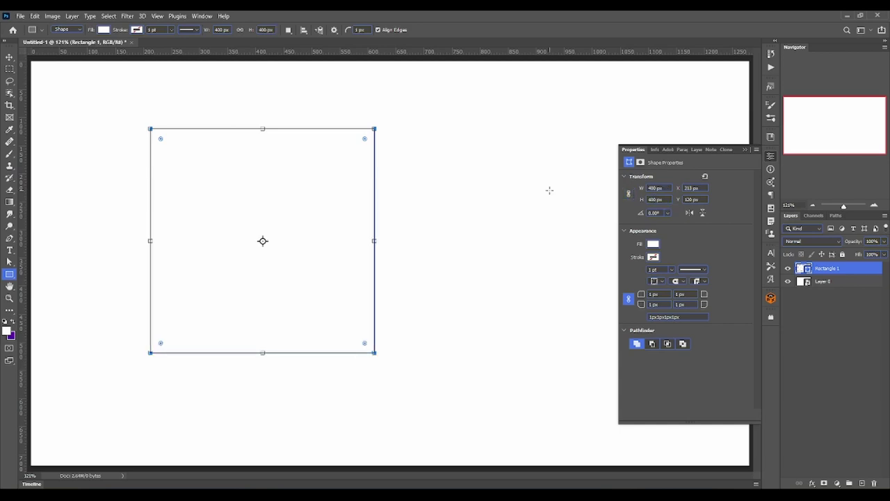
pyautogui.click(628, 194)
pyautogui.click(664, 188)
pyautogui.write('500')
pyautogui.press('Return')
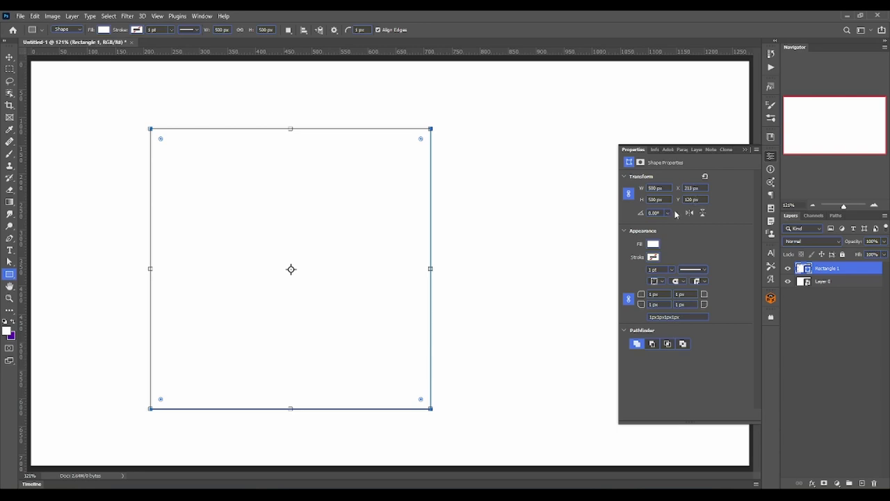
# Step: Try a -45° rotation on the square, then undo it back to upright
pyautogui.click(667, 213)
pyautogui.click(662, 256)
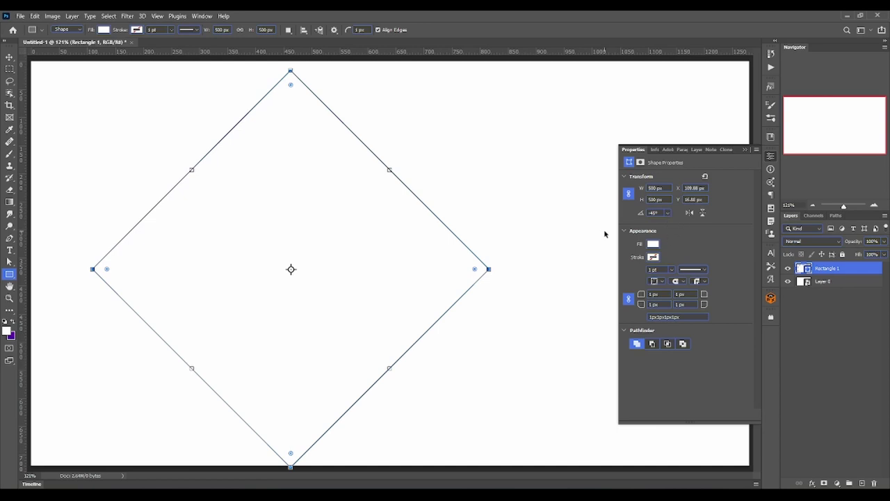
pyautogui.hotkey('ctrl', 'z')
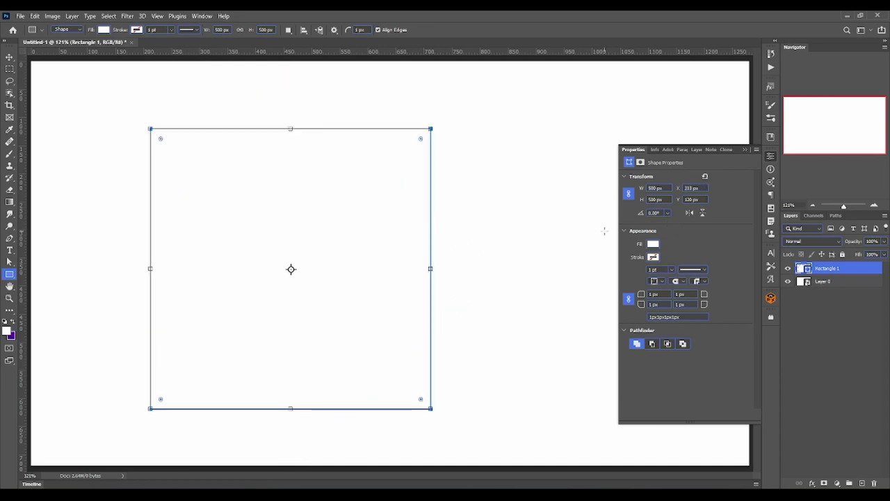
pyautogui.click(656, 213)
# Step: Try no fill, white, gradient and leaf pattern fills, ending with a solid black fill
pyautogui.click(651, 246)
pyautogui.click(654, 247)
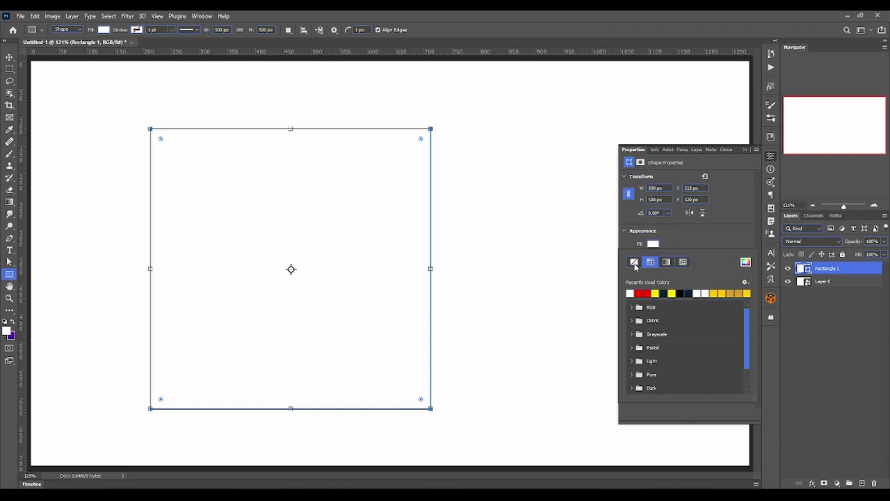
pyautogui.click(634, 262)
pyautogui.click(657, 262)
pyautogui.click(667, 263)
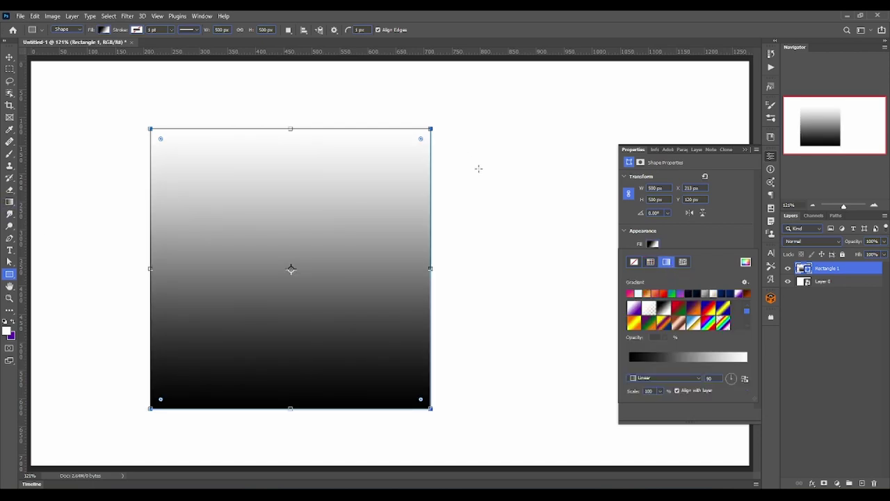
pyautogui.click(684, 264)
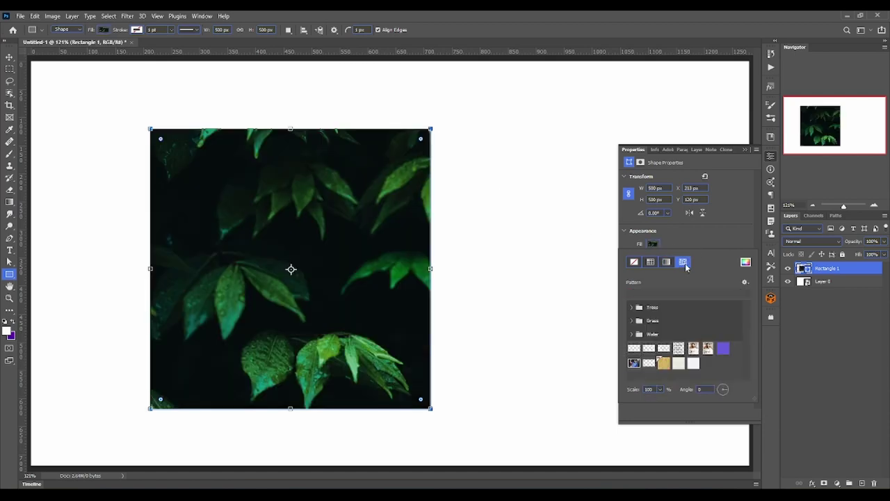
pyautogui.click(652, 262)
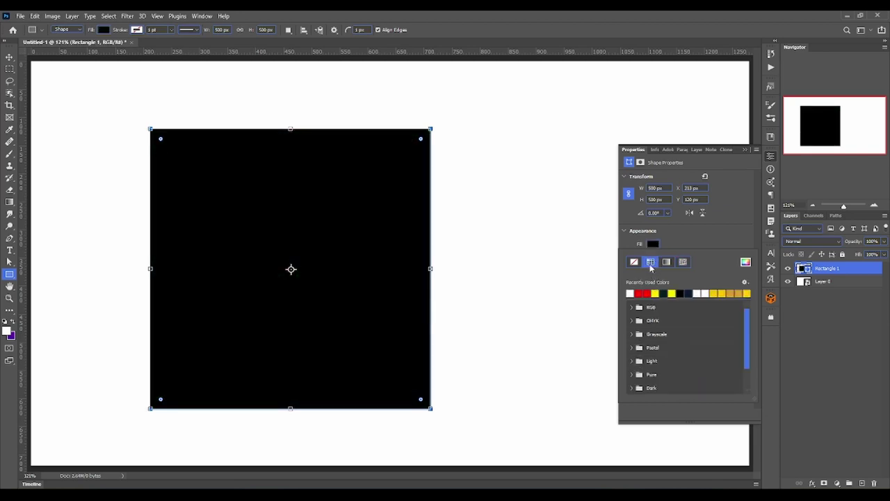
pyautogui.scroll(-1, 678, 318)
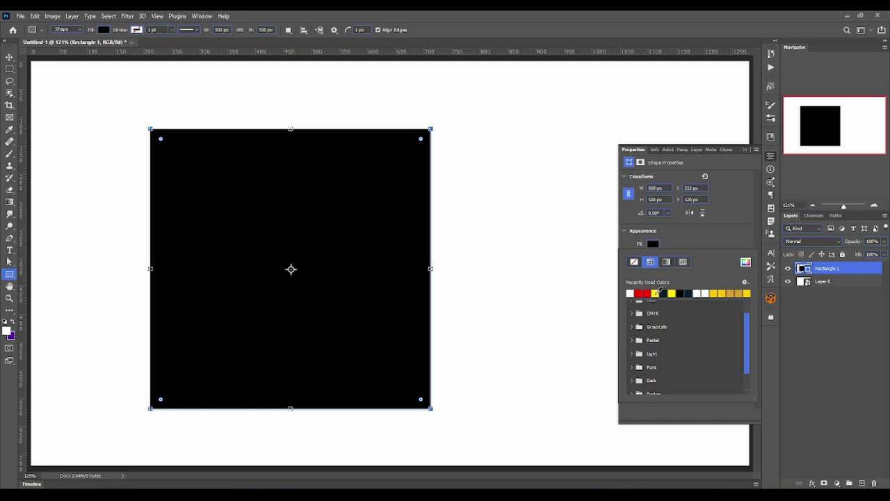
# Step: Set the square's fill colour to dark red 640000 (R 100, G 0, B 0)
pyautogui.click(746, 263)
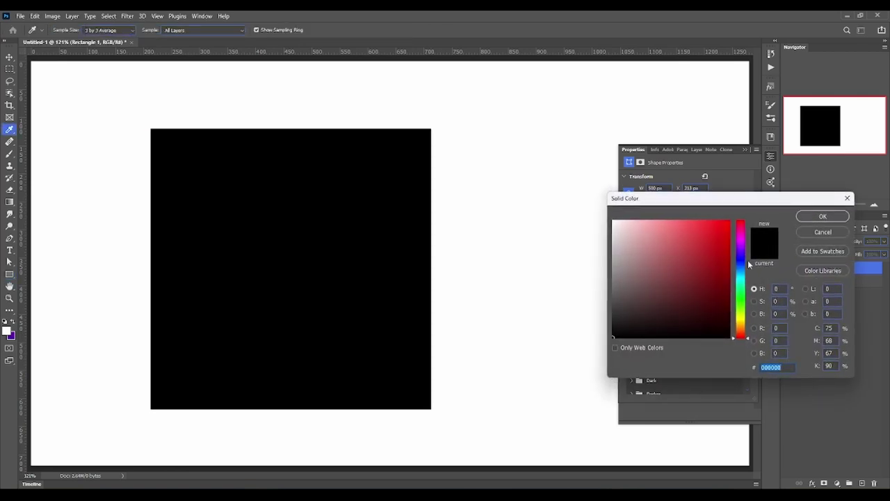
pyautogui.click(833, 231)
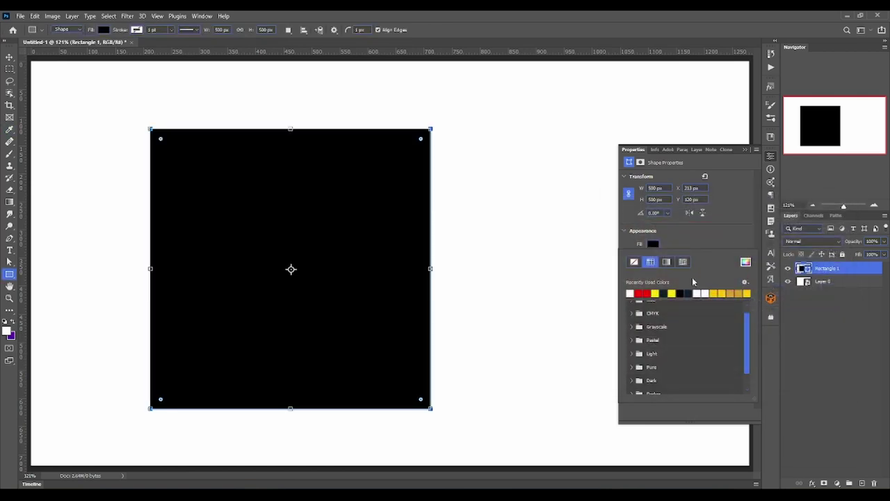
pyautogui.click(747, 263)
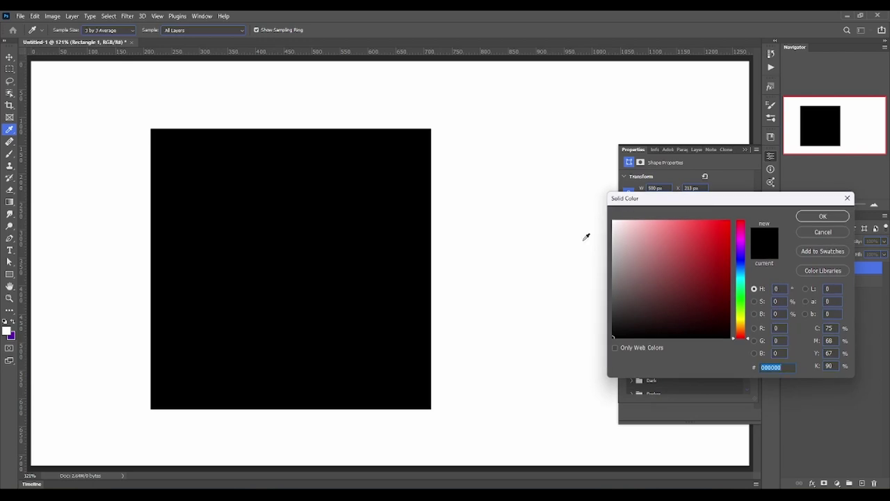
pyautogui.moveTo(692, 304); pyautogui.dragTo(729, 238)
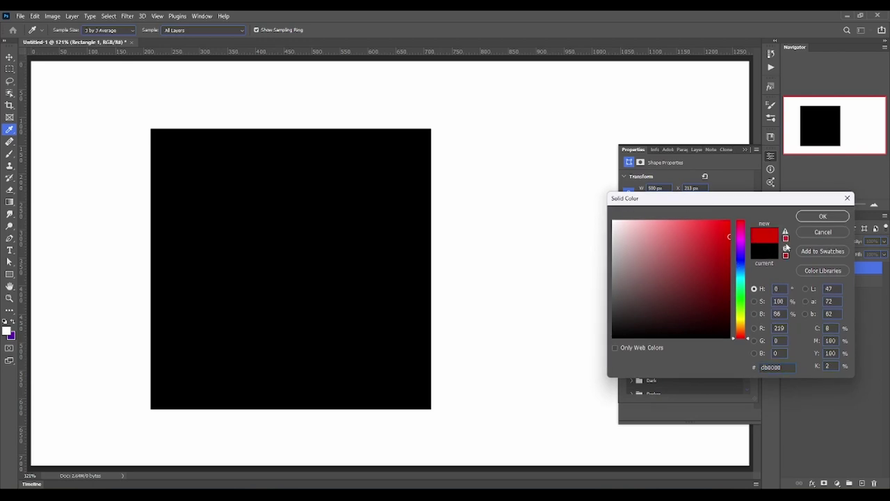
pyautogui.click(729, 291)
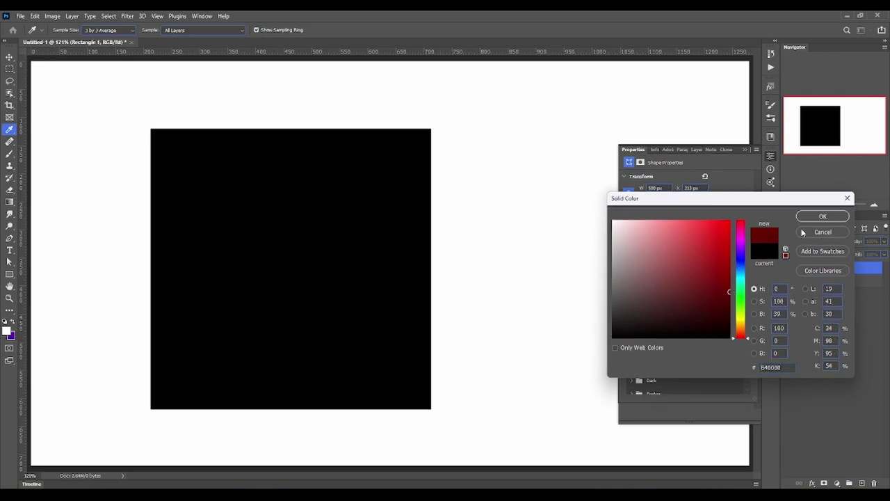
pyautogui.click(823, 216)
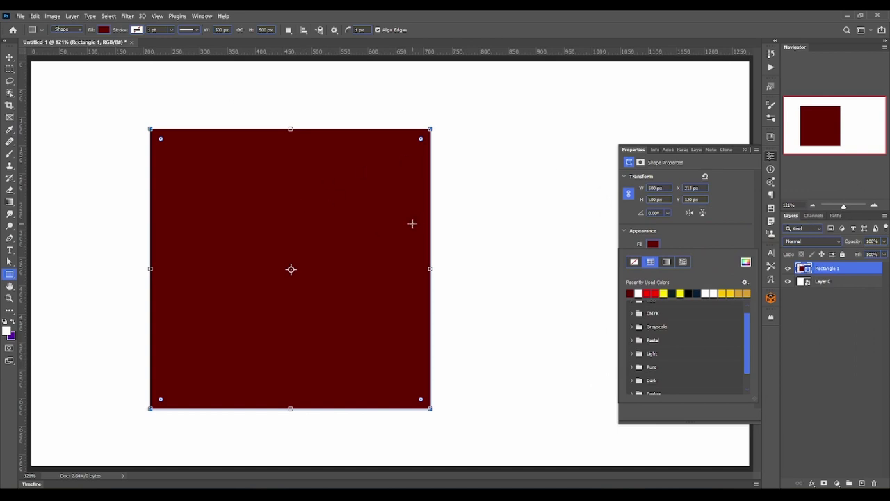
# Step: Give the dark red square a bright green 1 pt stroke from the colour picker
pyautogui.click(691, 245)
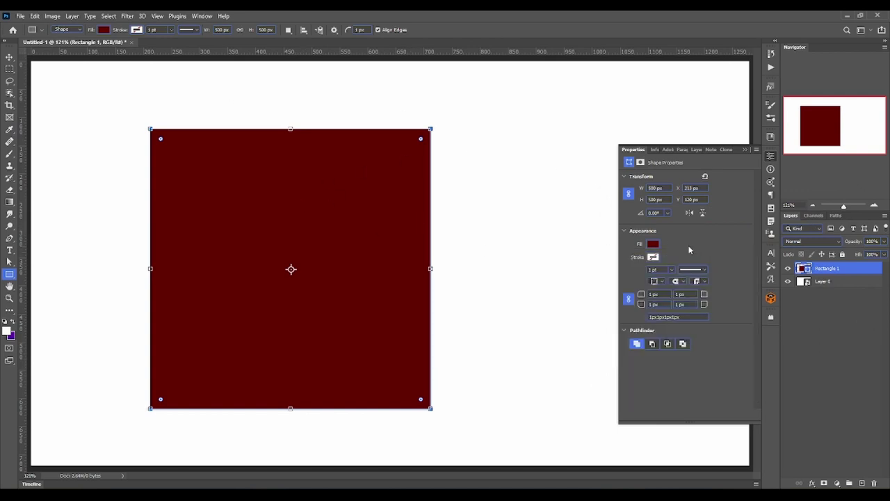
pyautogui.click(654, 257)
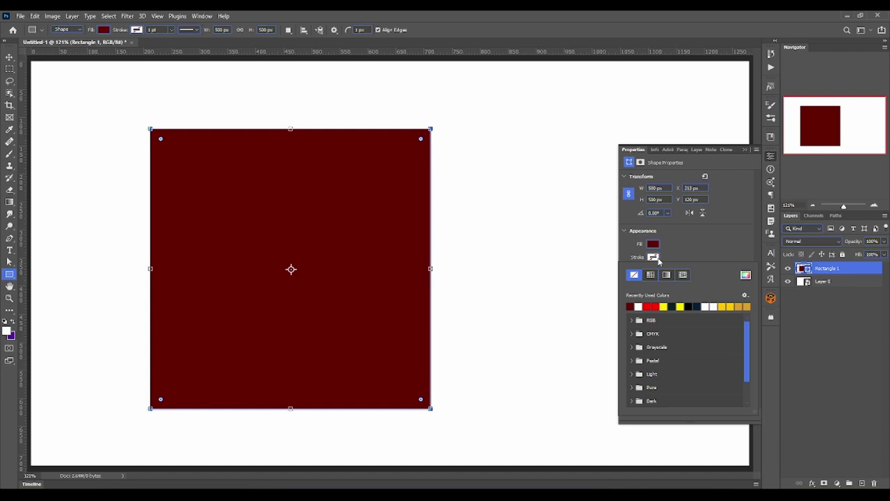
pyautogui.click(745, 275)
pyautogui.moveTo(740, 288); pyautogui.dragTo(741, 299)
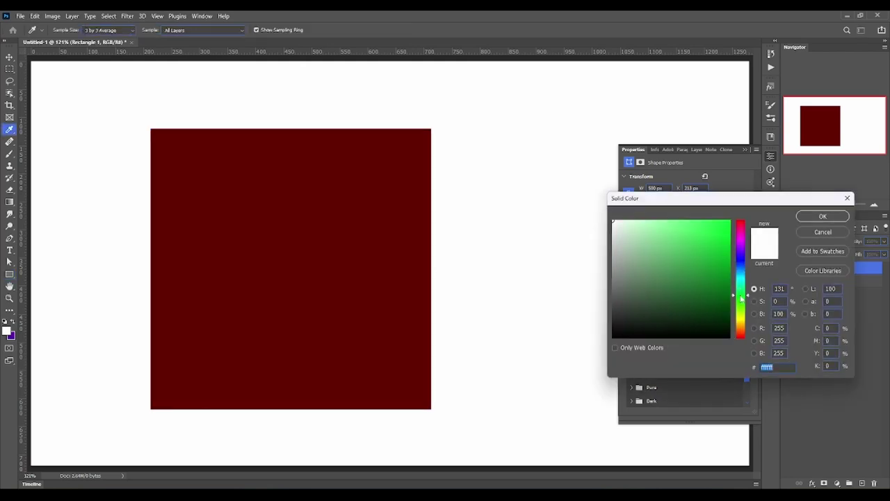
pyautogui.click(822, 217)
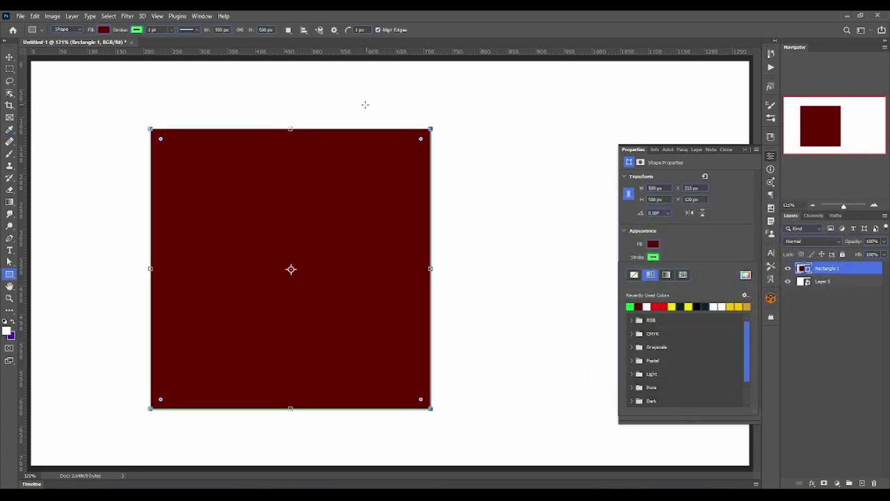
pyautogui.scroll(3, 364, 108)
pyautogui.scroll(5, 418, 111)
pyautogui.scroll(3, 450, 121)
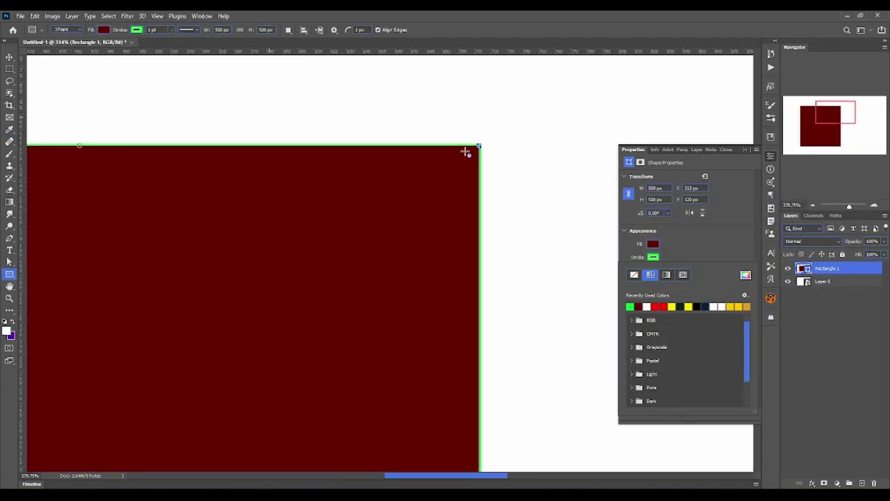
pyautogui.scroll(7, 464, 123)
pyautogui.scroll(5, 475, 153)
pyautogui.scroll(6, 453, 173)
# Step: Thicken the green stroke from 1 pt to about 36.47 pt with the width slider
pyautogui.scroll(3, 453, 173)
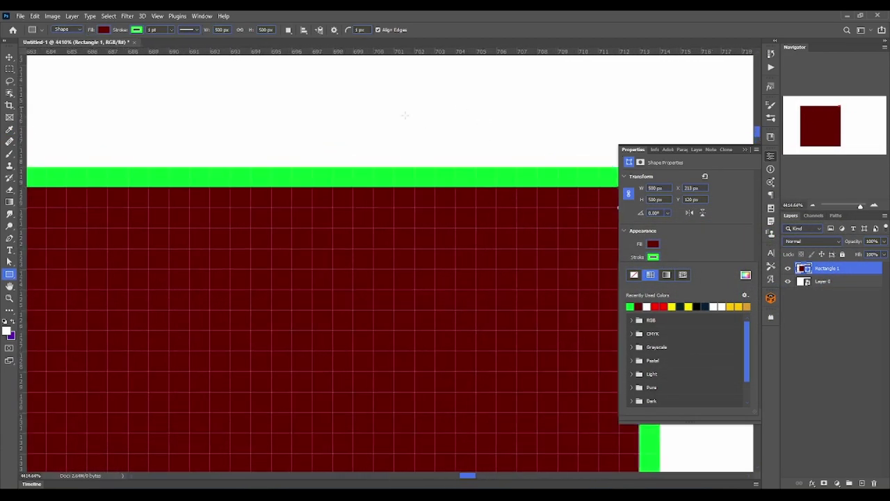
pyautogui.scroll(3, 358, 151)
pyautogui.scroll(5, 357, 151)
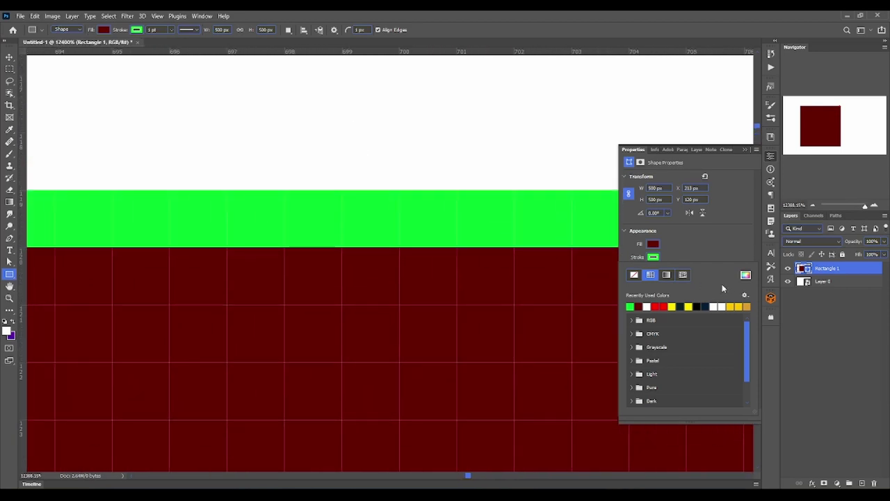
pyautogui.click(691, 247)
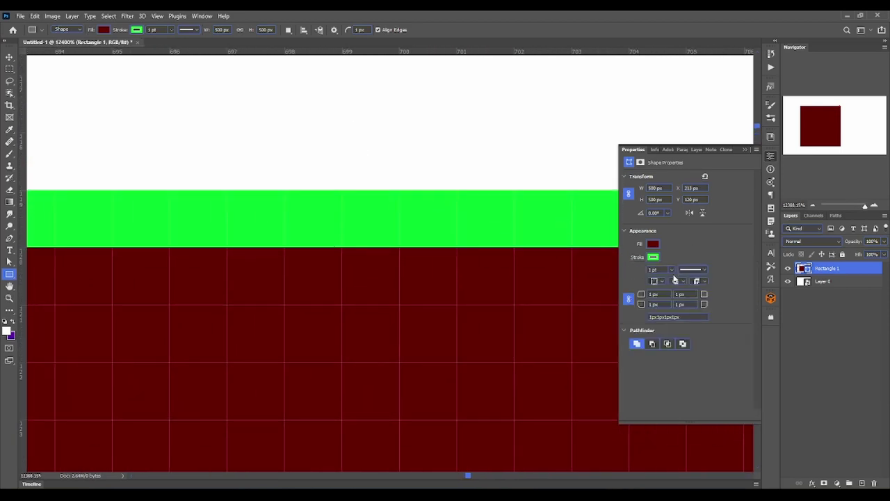
pyautogui.click(671, 269)
pyautogui.moveTo(674, 280); pyautogui.dragTo(685, 281)
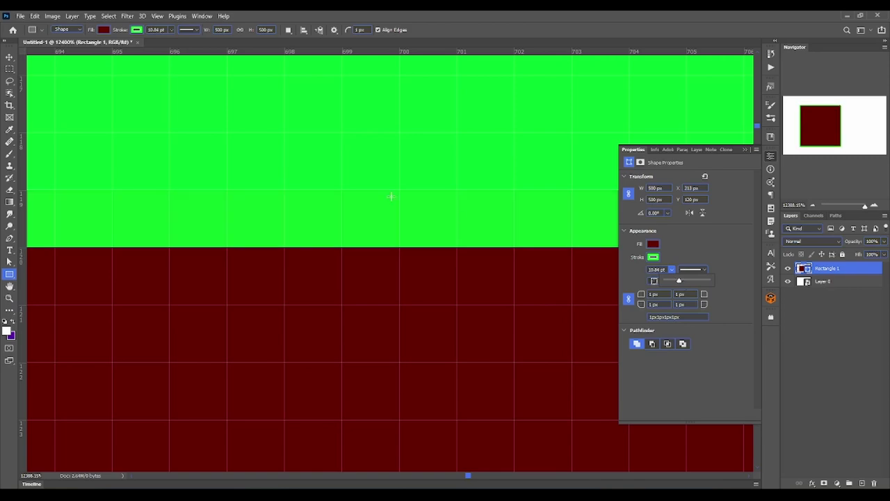
pyautogui.scroll(-5, 372, 190)
pyautogui.scroll(-5, 404, 195)
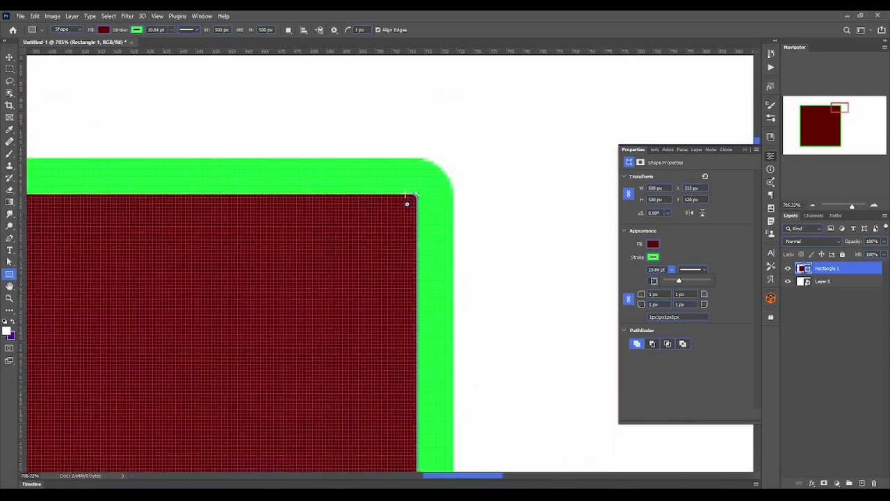
pyautogui.scroll(-2, 403, 195)
pyautogui.scroll(-2, 404, 195)
pyautogui.scroll(-3, 407, 192)
pyautogui.scroll(2, 406, 193)
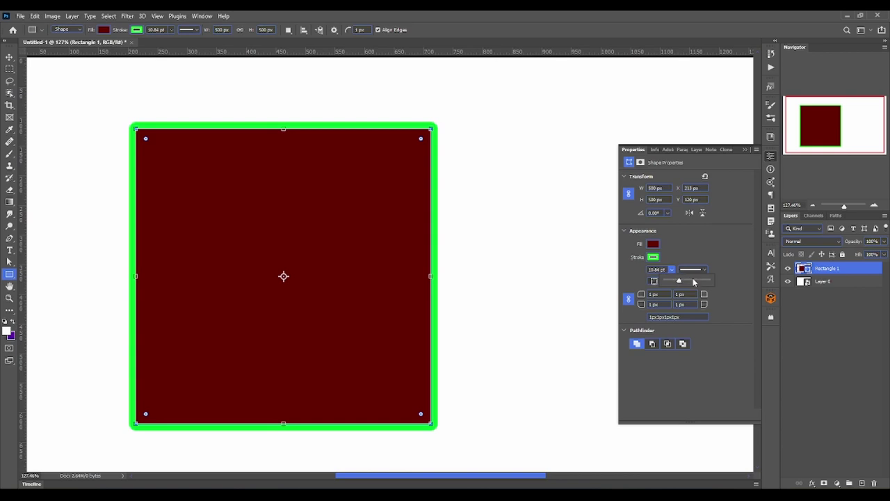
pyautogui.moveTo(689, 280)
pyautogui.mouseDown()
pyautogui.moveTo(705, 280)
pyautogui.moveTo(697, 281)
pyautogui.mouseUp()
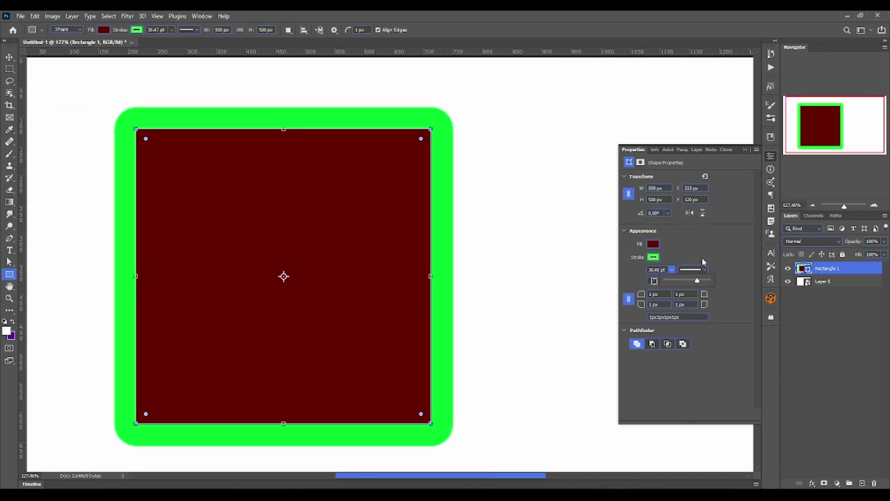
pyautogui.click(703, 261)
# Step: Try no outline, solid green and a leafy pattern outline, then return to a solid-colour outline
pyautogui.click(653, 258)
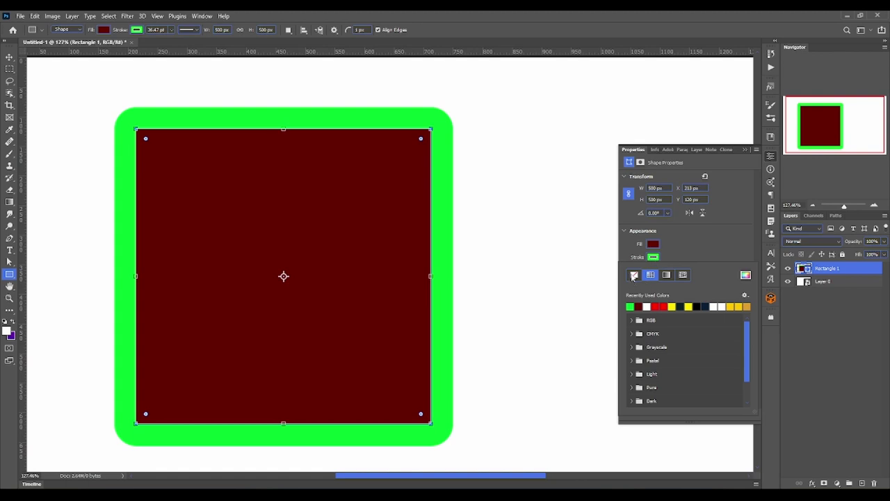
pyautogui.click(634, 276)
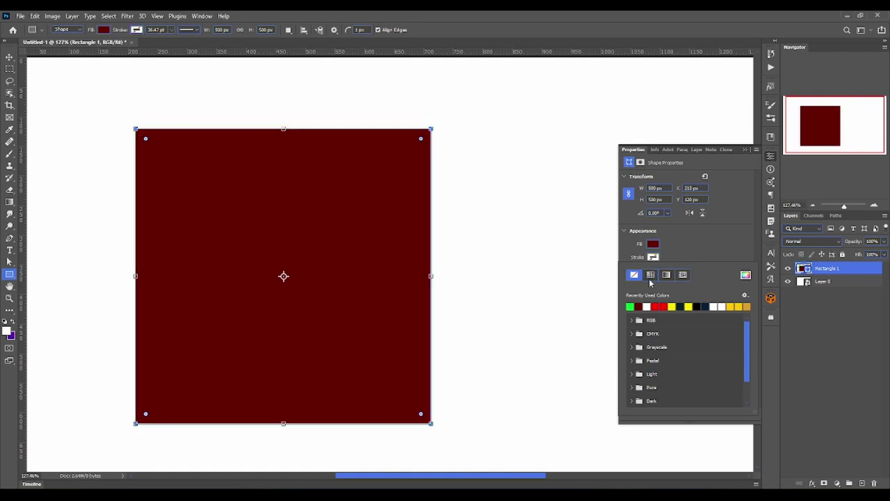
pyautogui.click(650, 276)
pyautogui.click(685, 275)
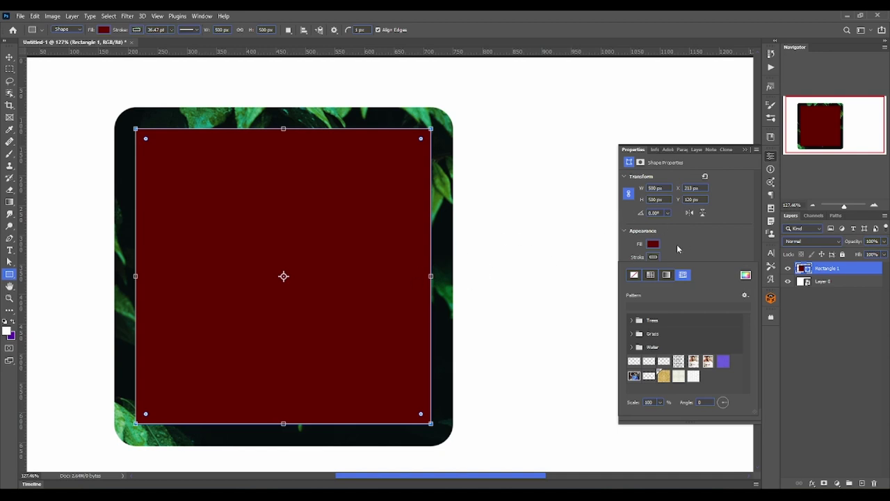
pyautogui.click(658, 258)
pyautogui.click(650, 262)
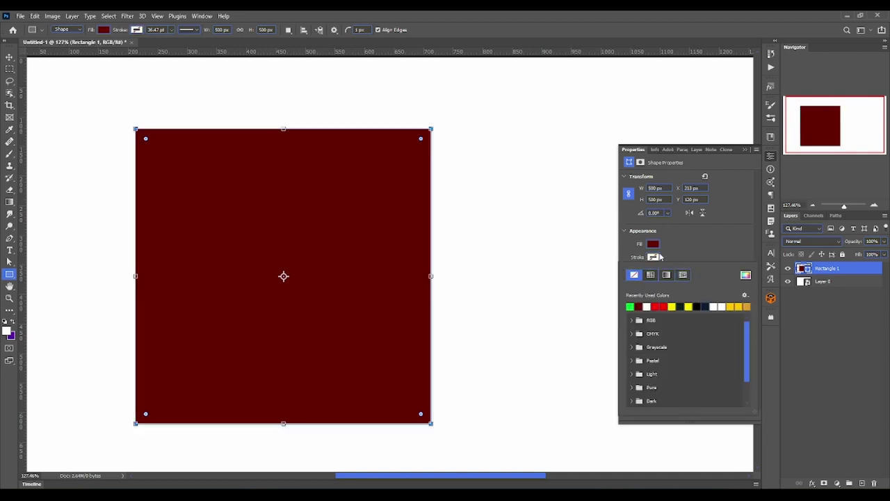
pyautogui.click(657, 258)
# Step: Try trees, conifer, polka dot, white and gold damask pattern fills, settling on white hexagons
pyautogui.click(683, 263)
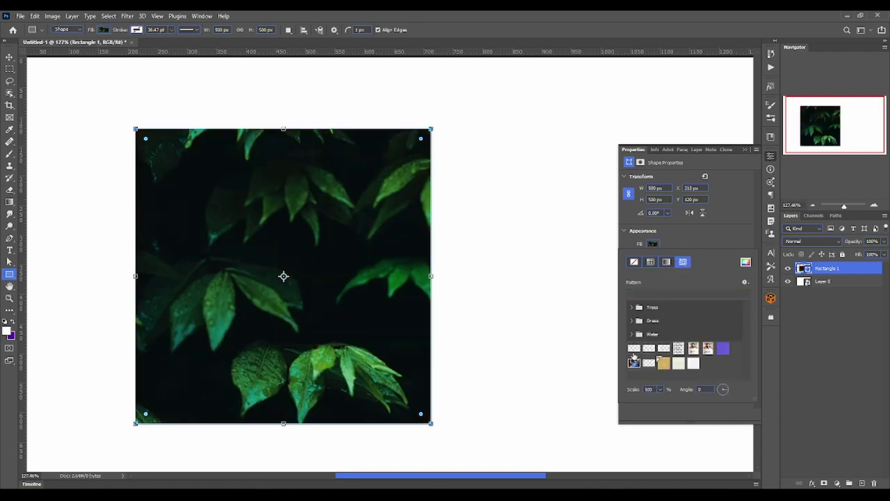
pyautogui.click(632, 308)
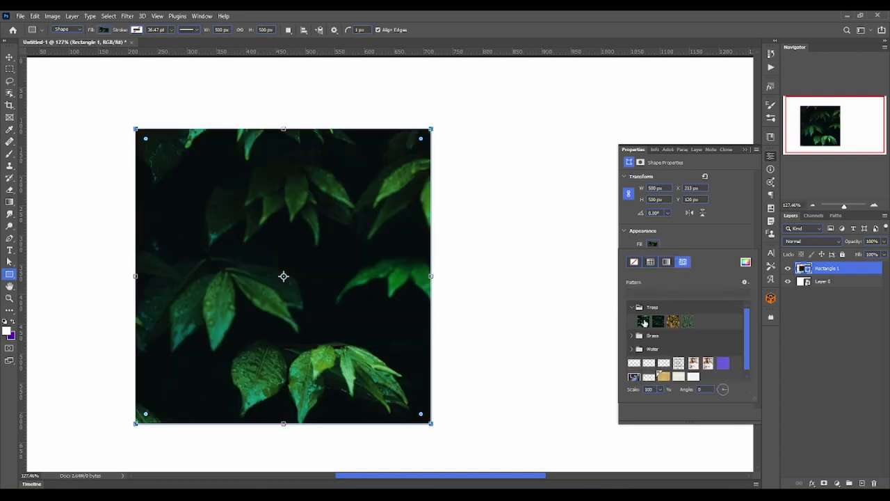
pyautogui.click(642, 321)
pyautogui.click(673, 321)
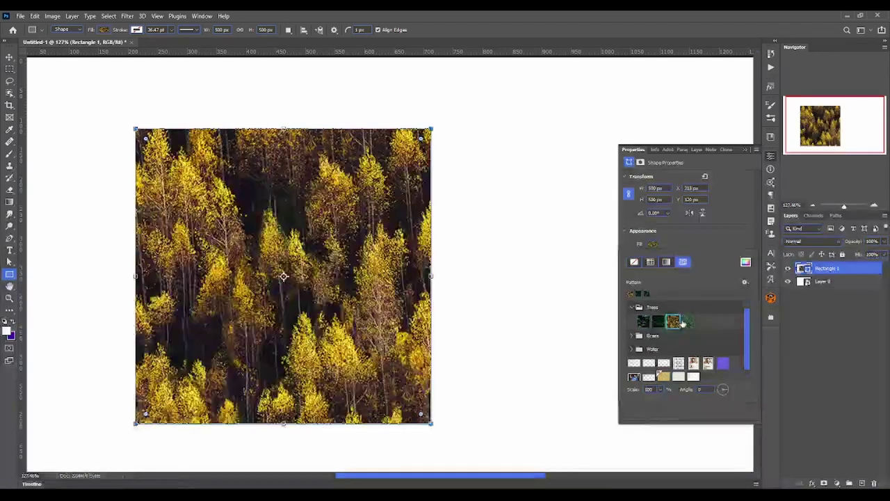
pyautogui.click(631, 308)
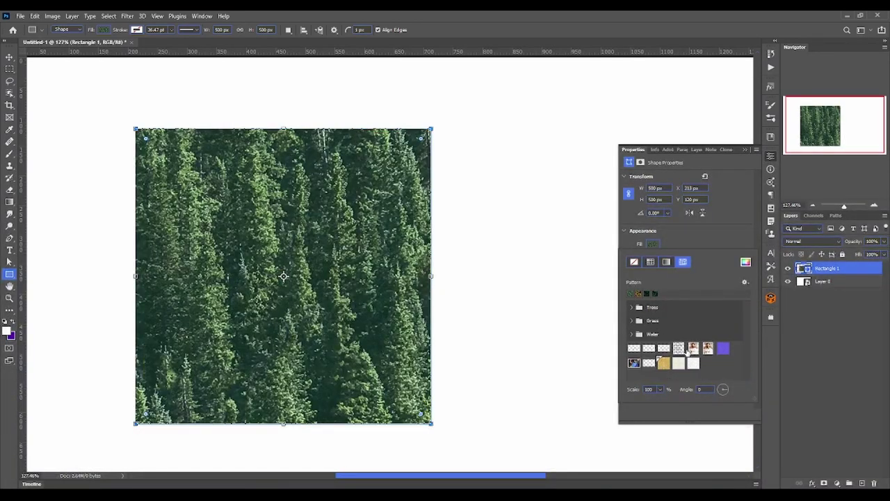
pyautogui.click(678, 348)
pyautogui.click(649, 347)
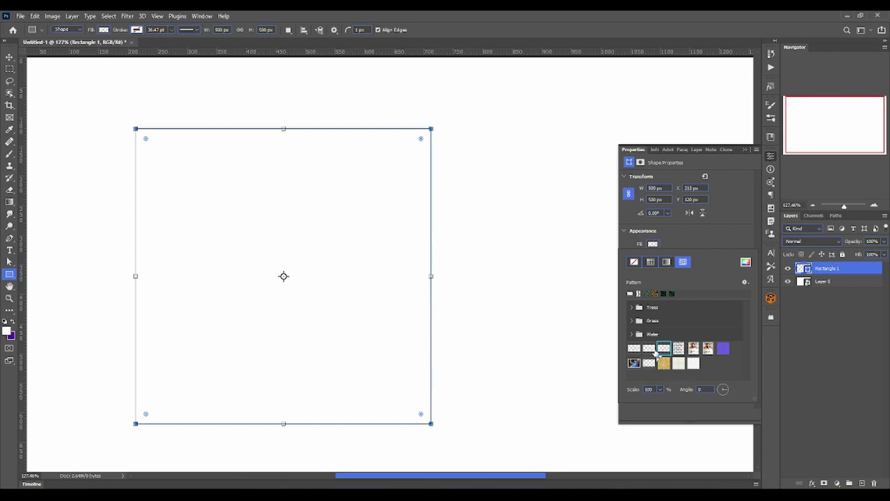
pyautogui.click(665, 364)
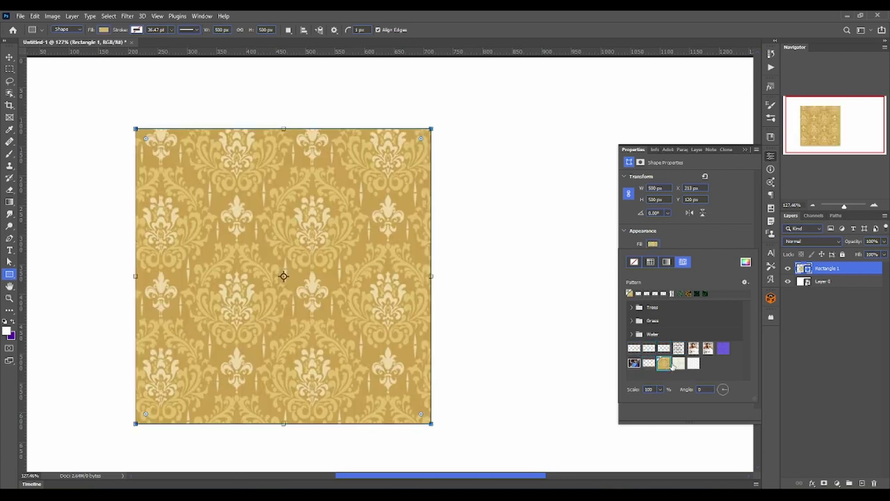
pyautogui.click(679, 363)
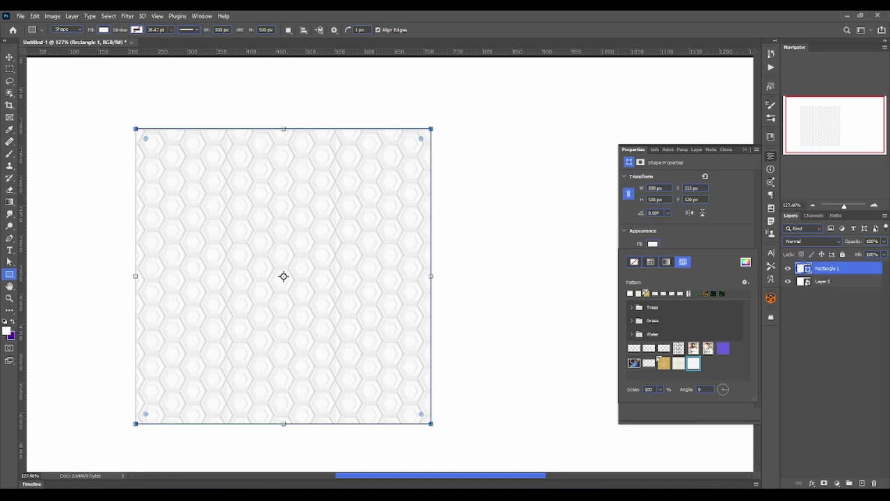
pyautogui.click(693, 247)
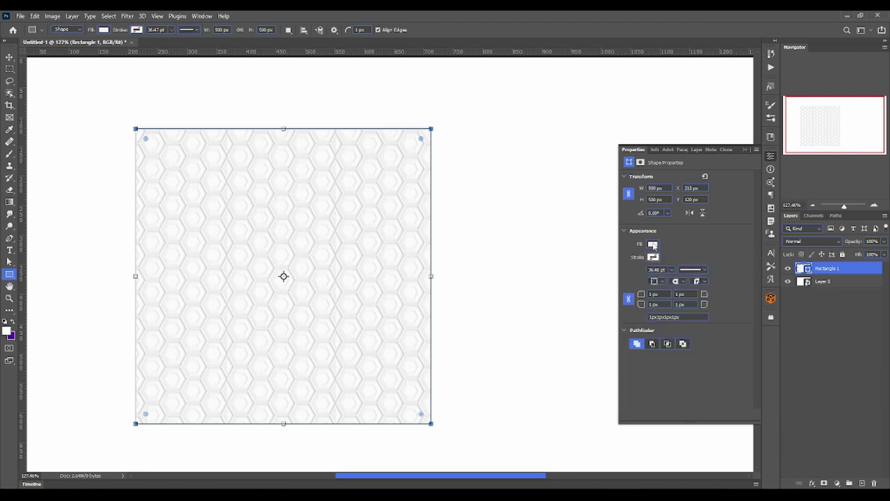
pyautogui.click(654, 245)
# Step: Fill the square solid red, try 27 and 250 px corner radii, then reset corners to 0 px
pyautogui.click(651, 261)
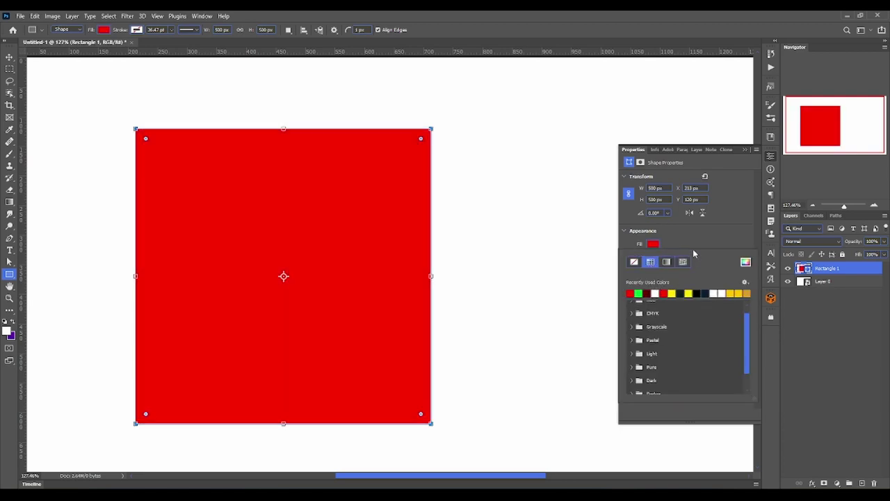
pyautogui.click(698, 242)
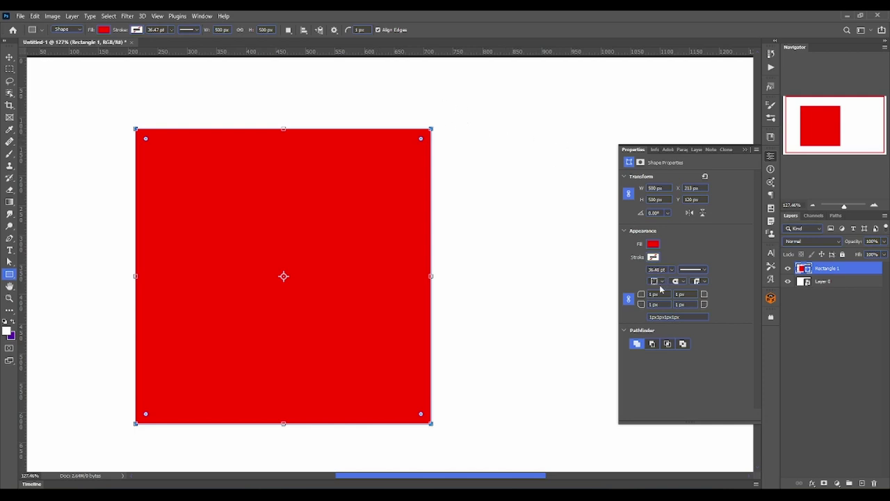
pyautogui.moveTo(641, 294); pyautogui.dragTo(685, 298)
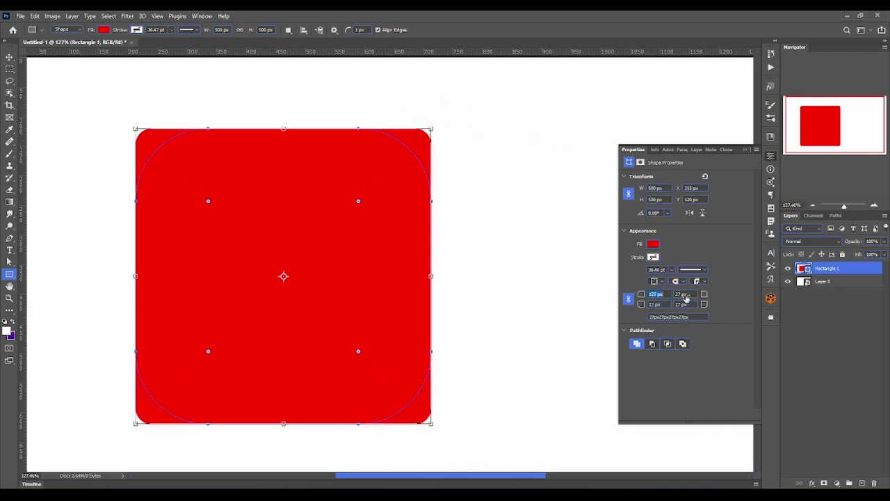
pyautogui.write('250')
pyautogui.press('Return')
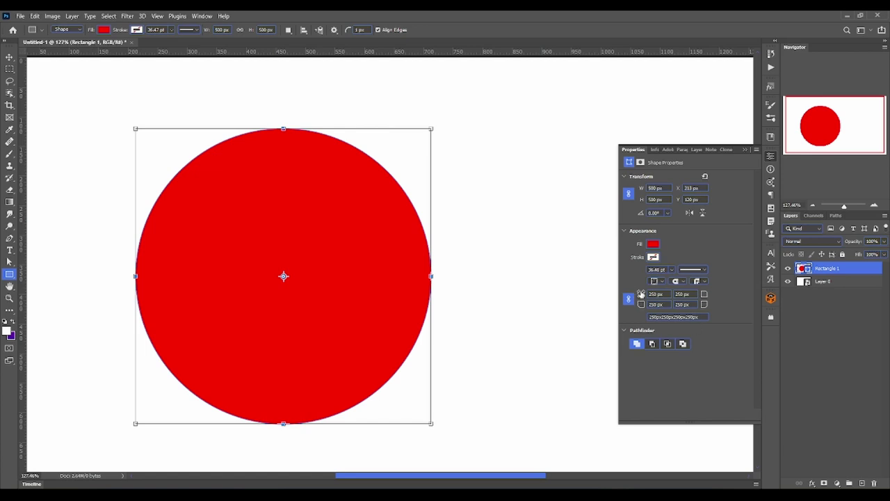
pyautogui.moveTo(640, 293)
pyautogui.mouseDown()
pyautogui.moveTo(416, 304)
pyautogui.moveTo(467, 302)
pyautogui.mouseUp()
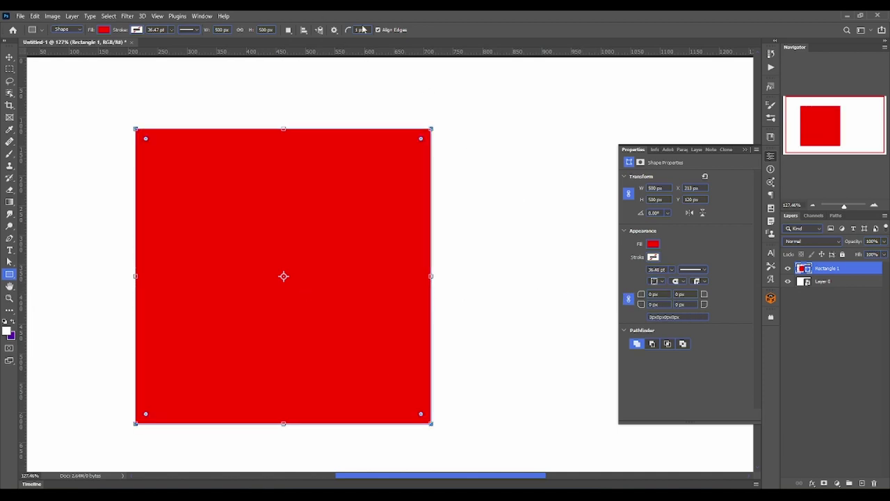
pyautogui.click(742, 150)
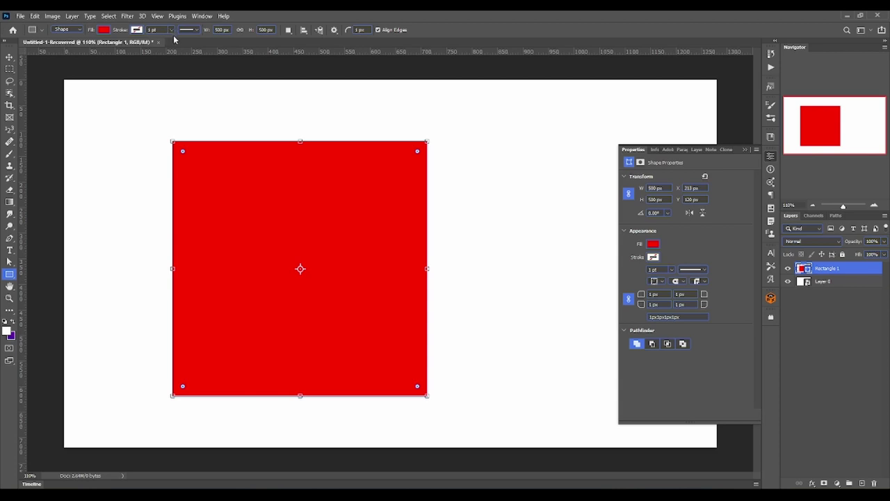
# Step: Keep Shape drawing mode, collapse the shape settings and switch to the Move tool
pyautogui.click(76, 31)
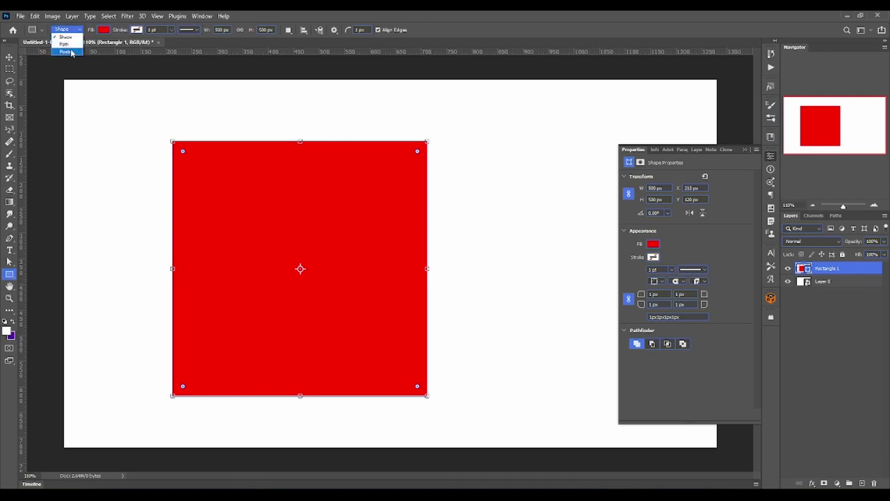
pyautogui.click(75, 35)
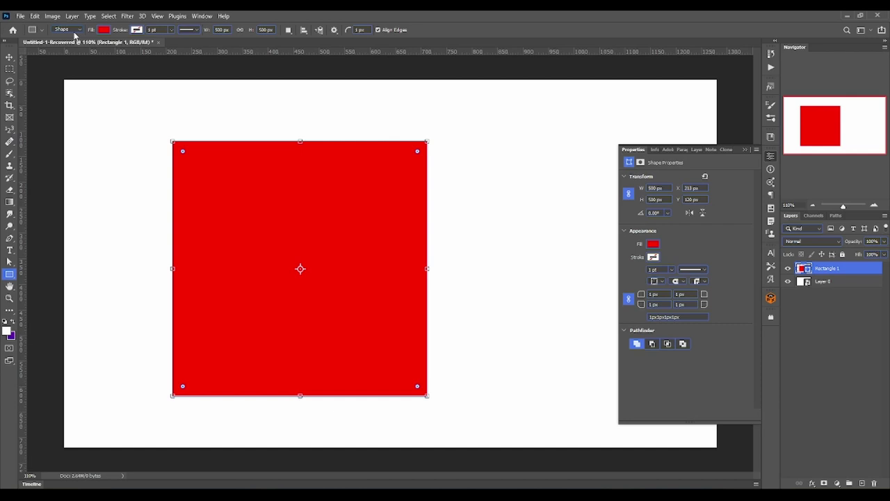
pyautogui.click(745, 154)
pyautogui.press('v')
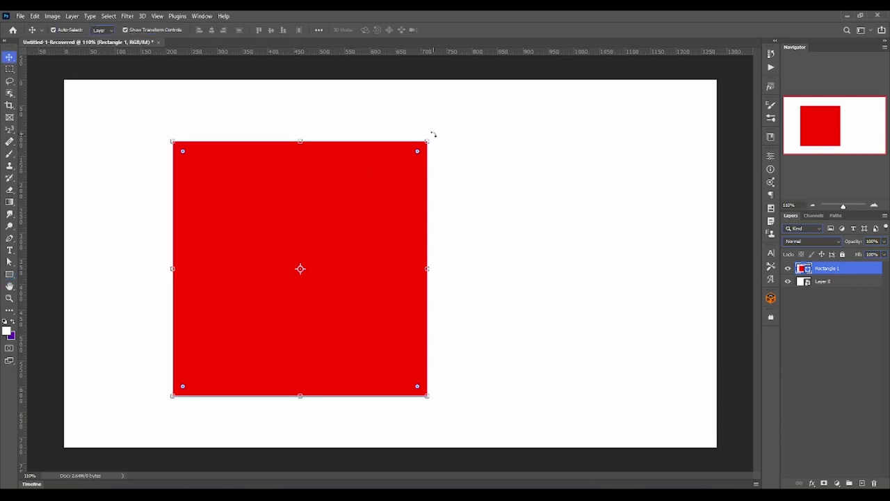
pyautogui.scroll(3, 423, 117)
pyautogui.scroll(-3, 404, 135)
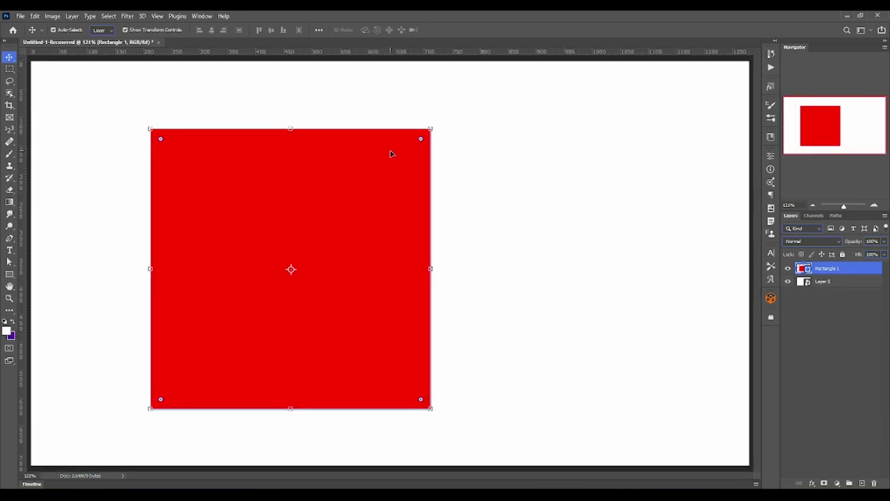
pyautogui.scroll(2, 431, 136)
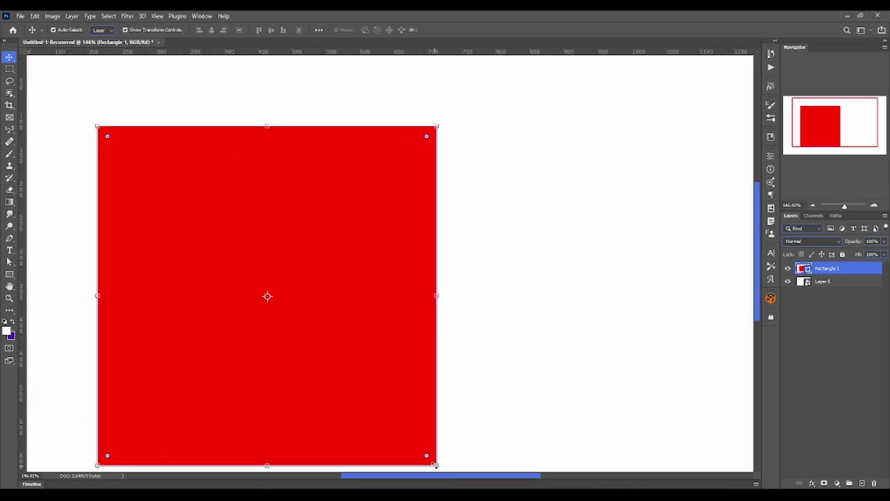
# Step: Round the rectangle's corners to 100 px, then delete the rectangle layer
pyautogui.moveTo(427, 455)
pyautogui.mouseDown()
pyautogui.moveTo(342, 360)
pyautogui.moveTo(377, 402)
pyautogui.mouseUp()
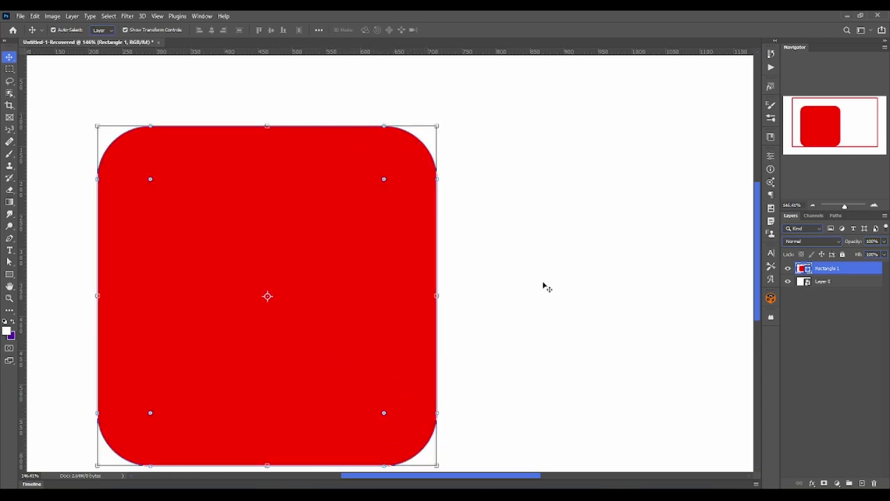
pyautogui.click(770, 159)
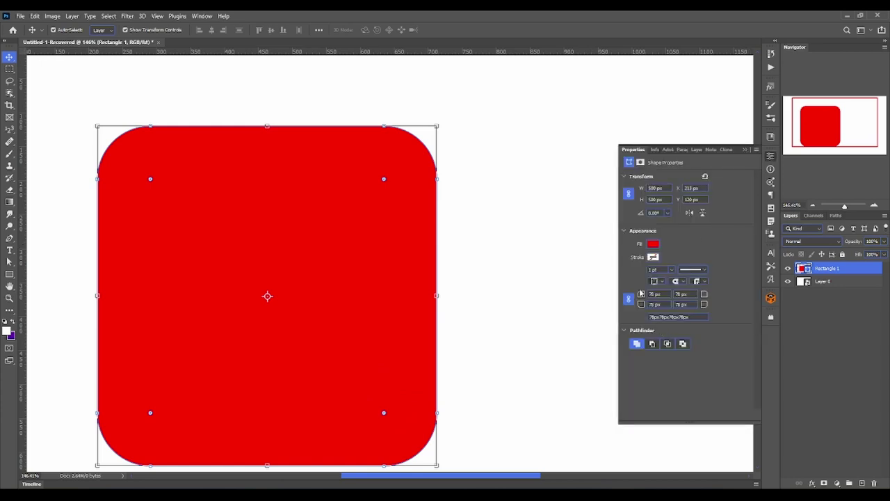
pyautogui.doubleClick(654, 294)
pyautogui.write('100')
pyautogui.press('Return')
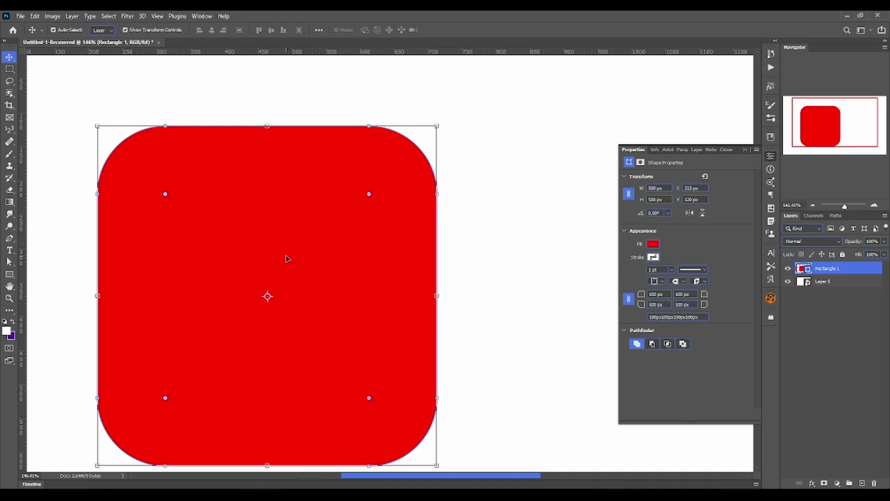
pyautogui.hotkey('ctrl', '0')
pyautogui.press('Delete')
pyautogui.click(9, 274)
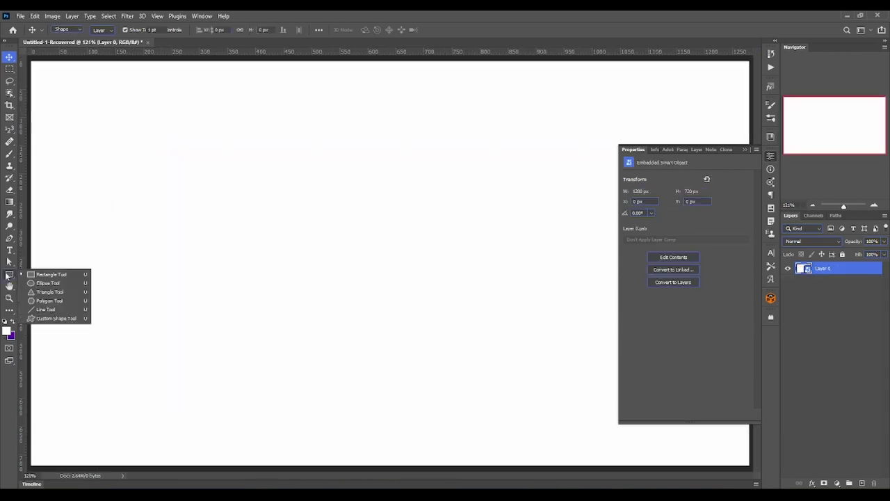
pyautogui.click(49, 283)
pyautogui.moveTo(181, 163); pyautogui.dragTo(502, 382)
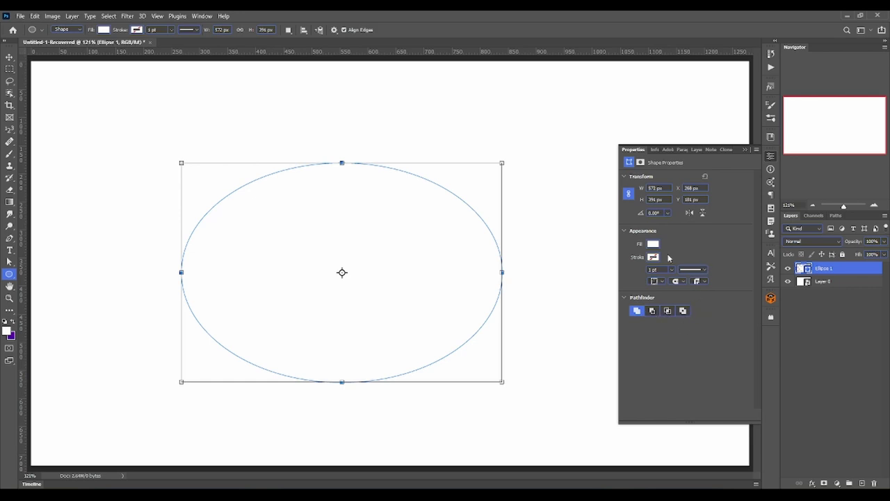
pyautogui.click(655, 244)
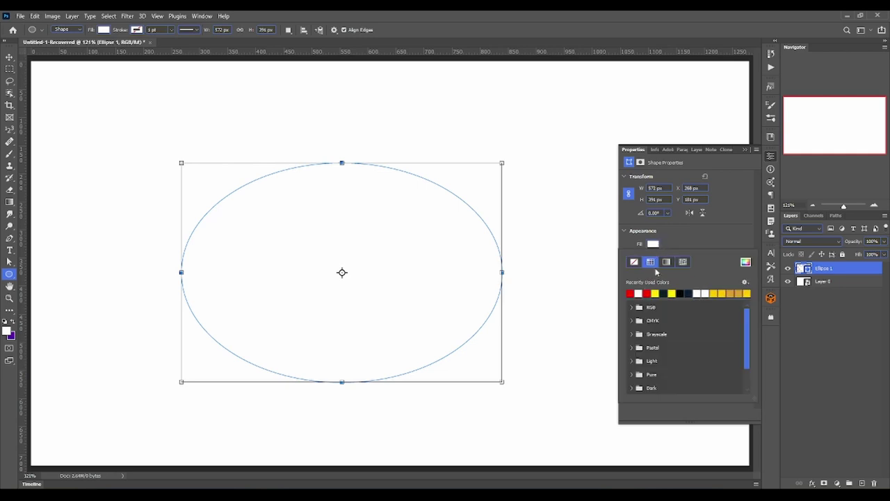
pyautogui.click(641, 294)
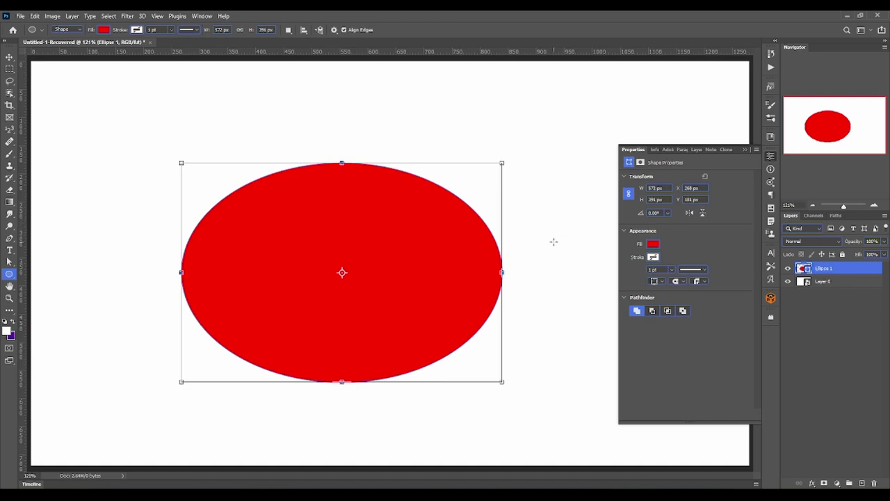
# Step: Undo the red ellipse and draw a tall triangle near the canvas centre
pyautogui.hotkey('ctrl', 'z')
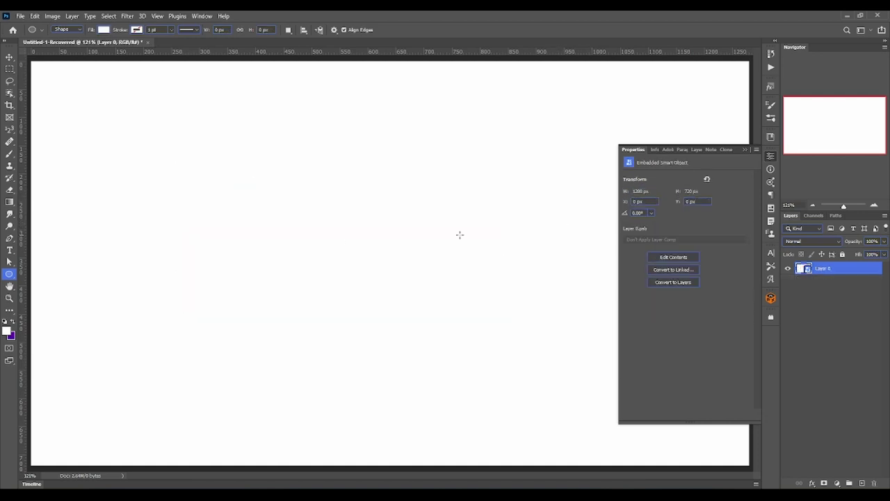
pyautogui.rightClick(9, 273)
pyautogui.click(42, 292)
pyautogui.moveTo(258, 143); pyautogui.dragTo(420, 349)
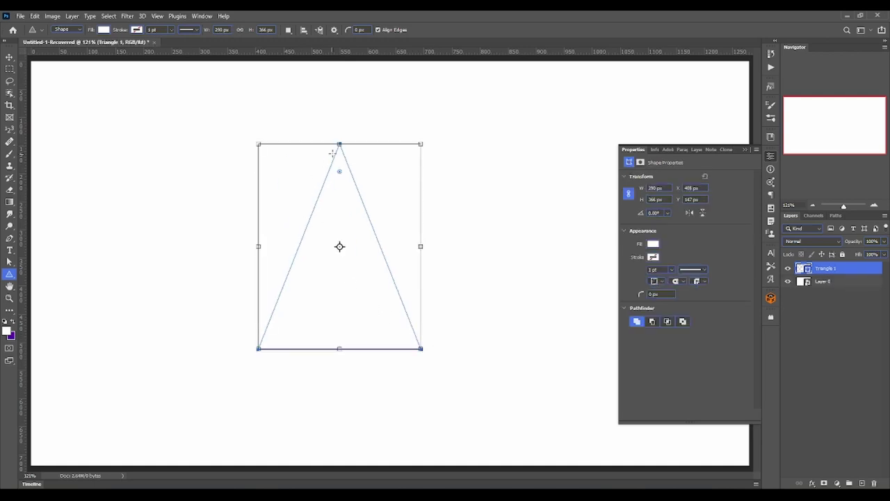
# Step: Round the triangle's corners to 25 px and fill it with red
pyautogui.moveTo(340, 171)
pyautogui.mouseDown()
pyautogui.moveTo(341, 292)
pyautogui.moveTo(351, 191)
pyautogui.mouseUp()
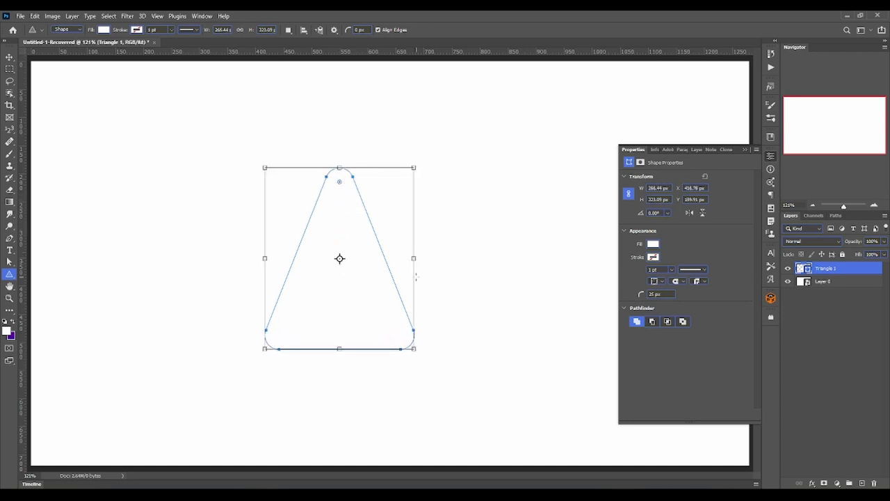
pyautogui.click(653, 245)
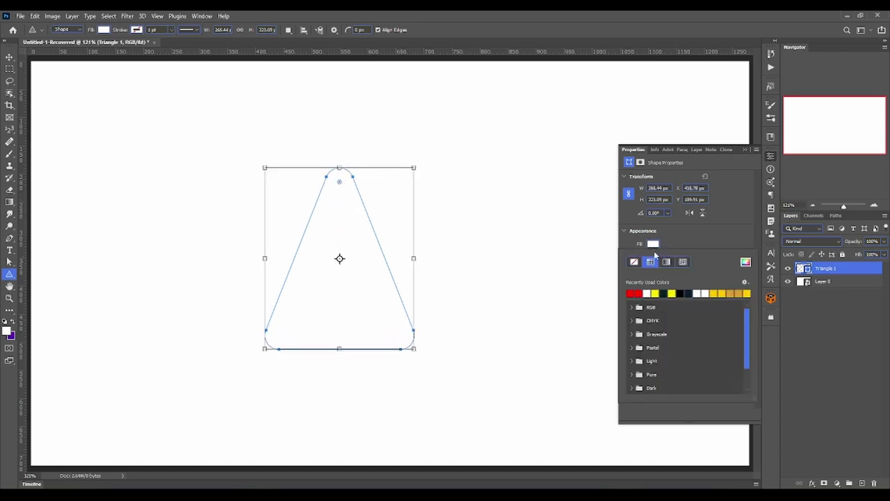
pyautogui.click(634, 293)
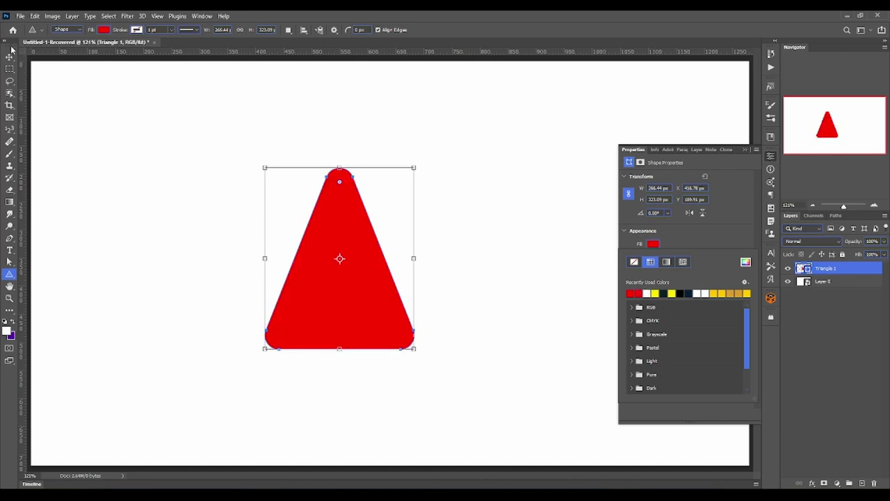
pyautogui.click(9, 68)
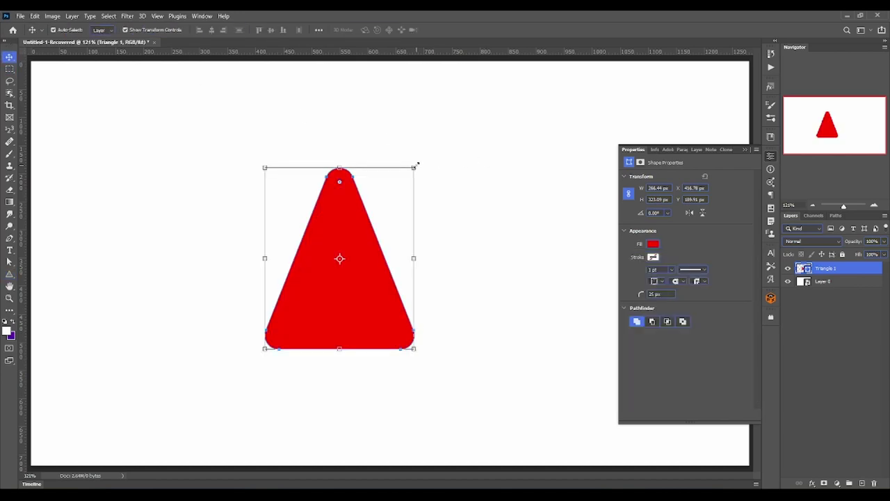
# Step: Toggle the triangle's vertical flip several times, leaving it flipped to point down
pyautogui.click(702, 213)
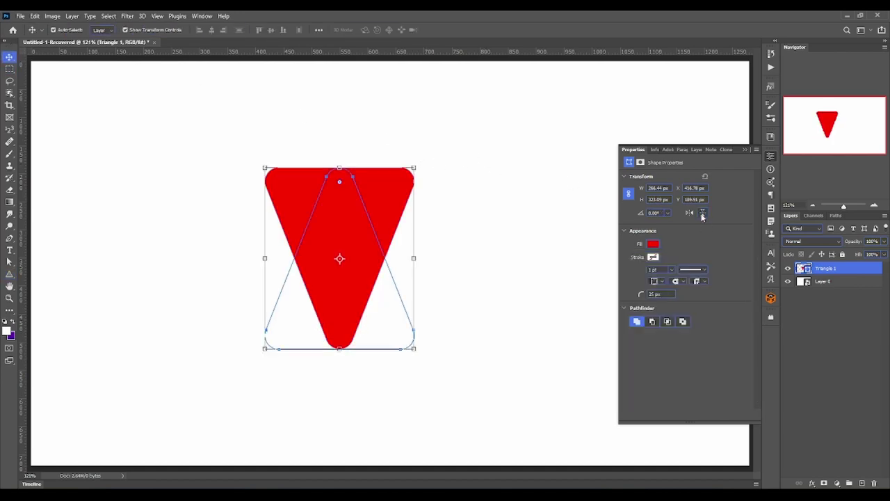
pyautogui.click(703, 213)
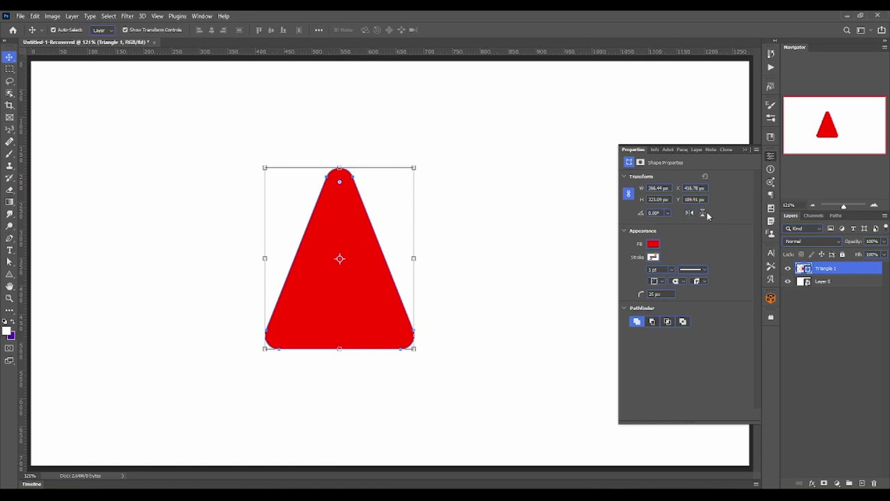
pyautogui.click(704, 215)
pyautogui.click(705, 215)
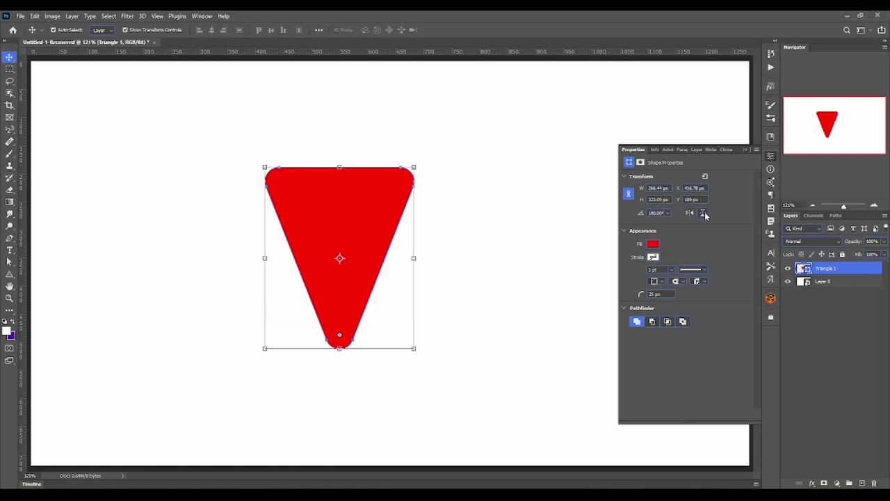
pyautogui.click(704, 214)
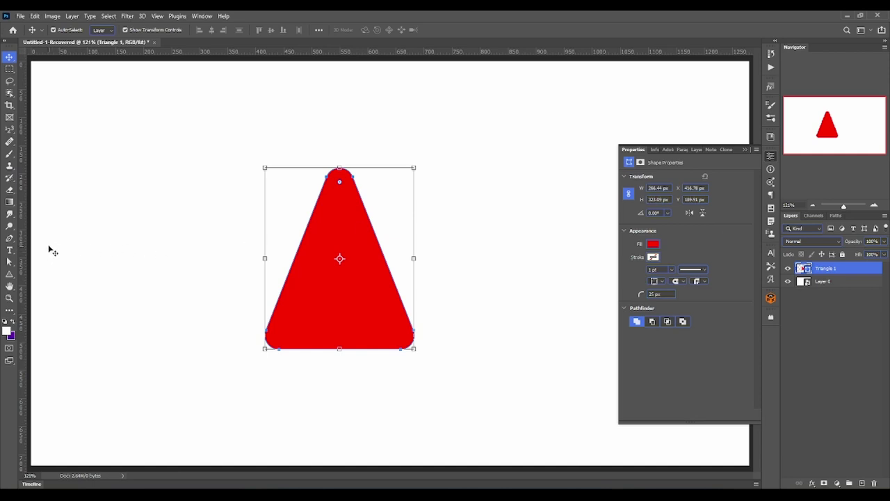
# Step: Hide Triangle 1 and draw a red ten-sided star with the Polygon Tool
pyautogui.rightClick(9, 284)
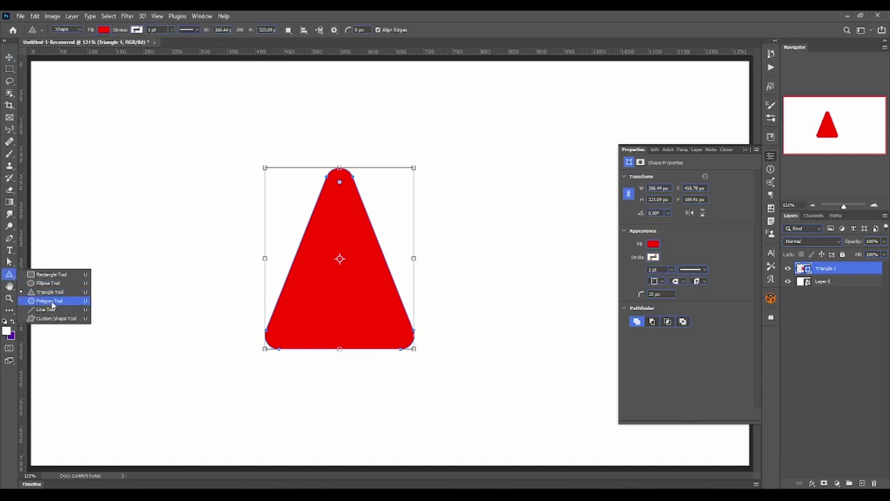
pyautogui.click(41, 301)
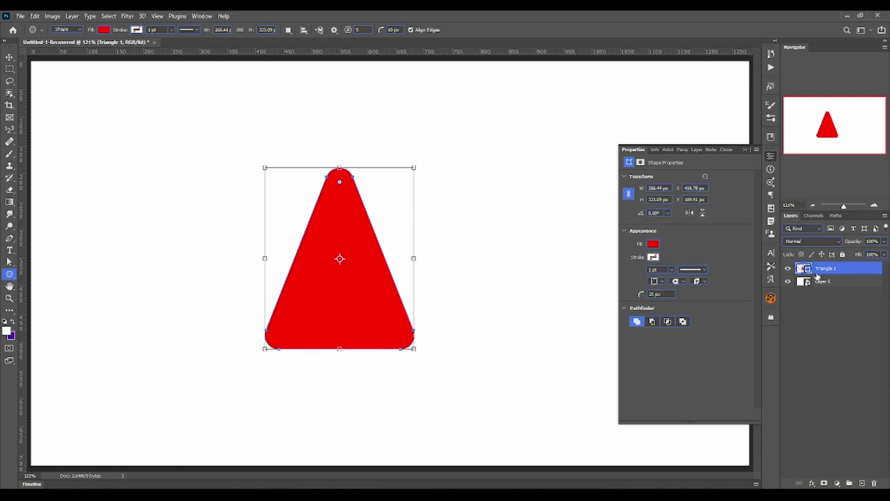
pyautogui.click(788, 269)
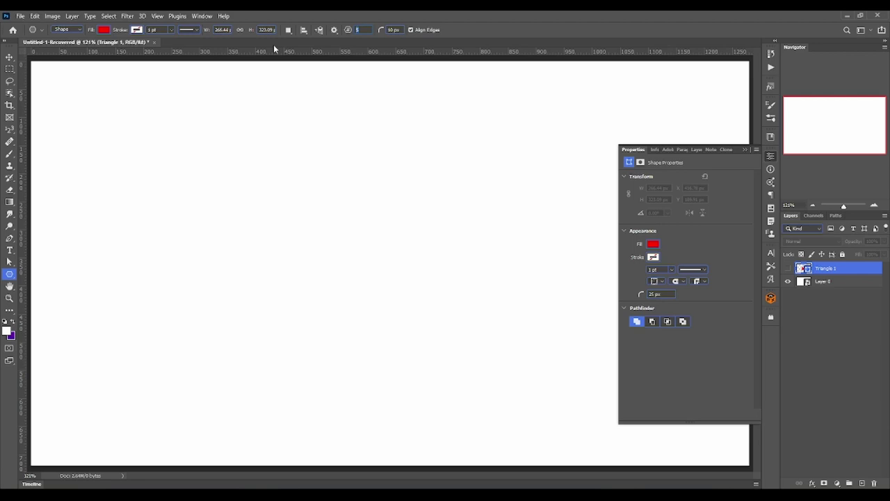
pyautogui.write('10')
pyautogui.moveTo(175, 166); pyautogui.dragTo(441, 423)
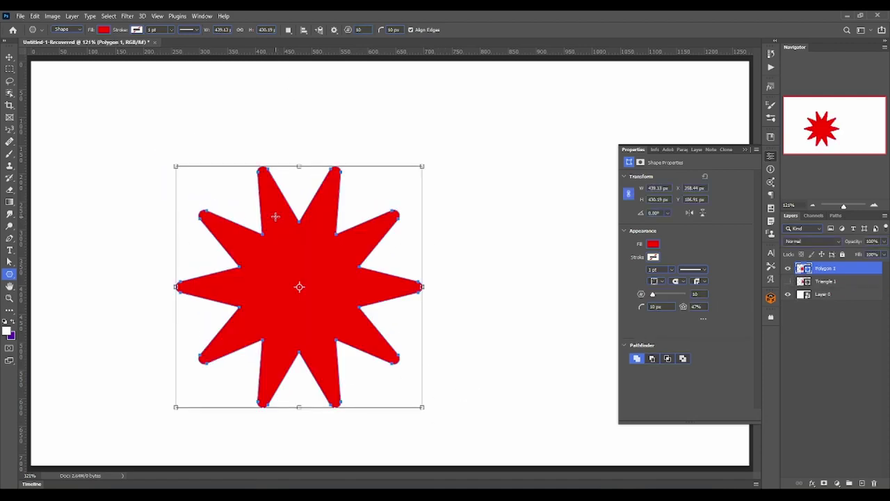
# Step: Adjust the star's tip rounding, settling on 17 px
pyautogui.scroll(2, 259, 286)
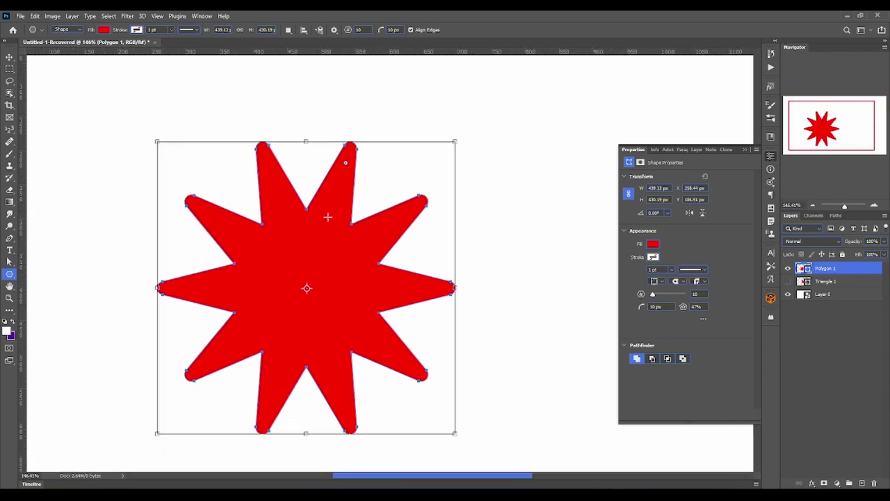
pyautogui.scroll(1, 348, 160)
pyautogui.moveTo(350, 160)
pyautogui.mouseDown()
pyautogui.moveTo(361, 134)
pyautogui.moveTo(328, 271)
pyautogui.mouseUp()
pyautogui.moveTo(345, 169); pyautogui.dragTo(369, 122)
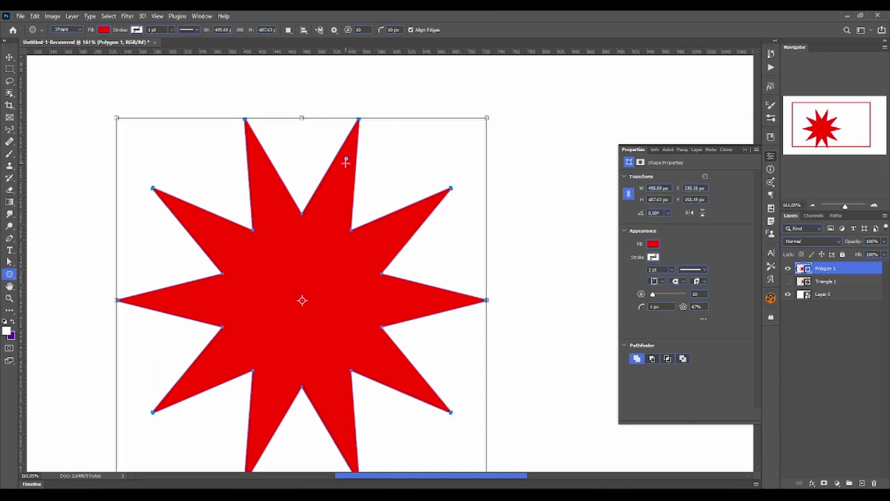
pyautogui.moveTo(346, 158); pyautogui.dragTo(340, 194)
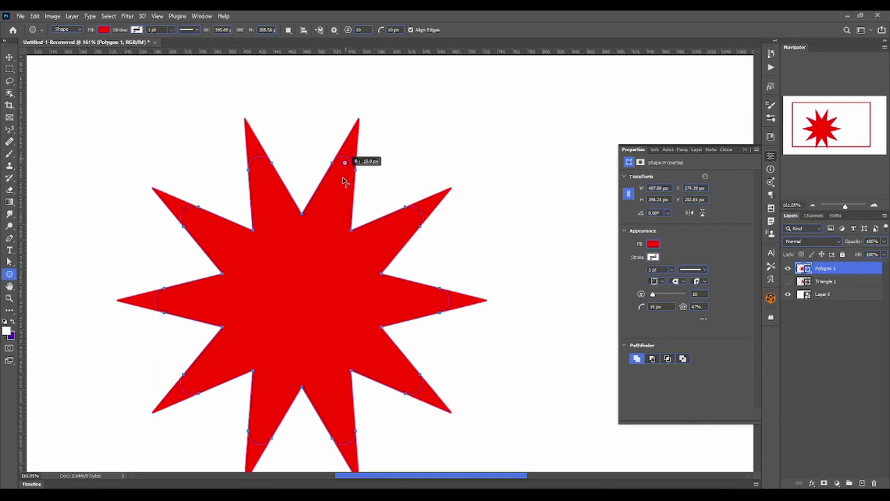
pyautogui.click(360, 30)
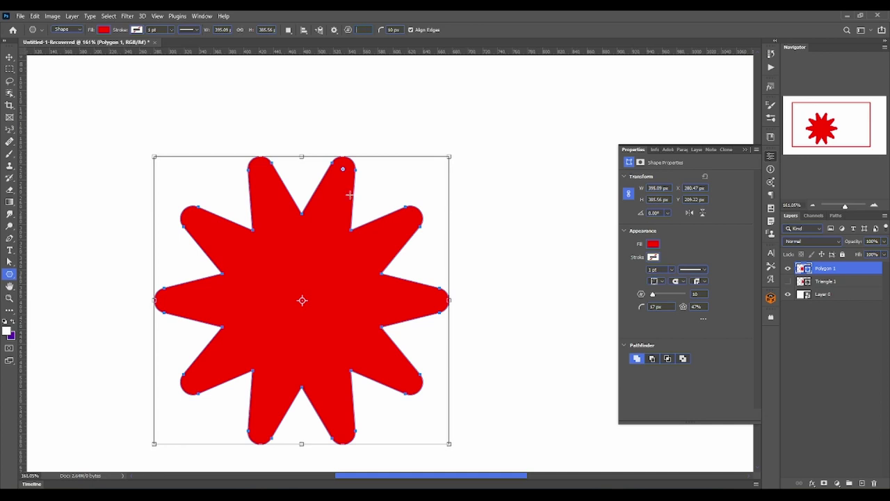
# Step: Dismiss the invalid sides-entry warning and return to the shape tool
pyautogui.press('Return')
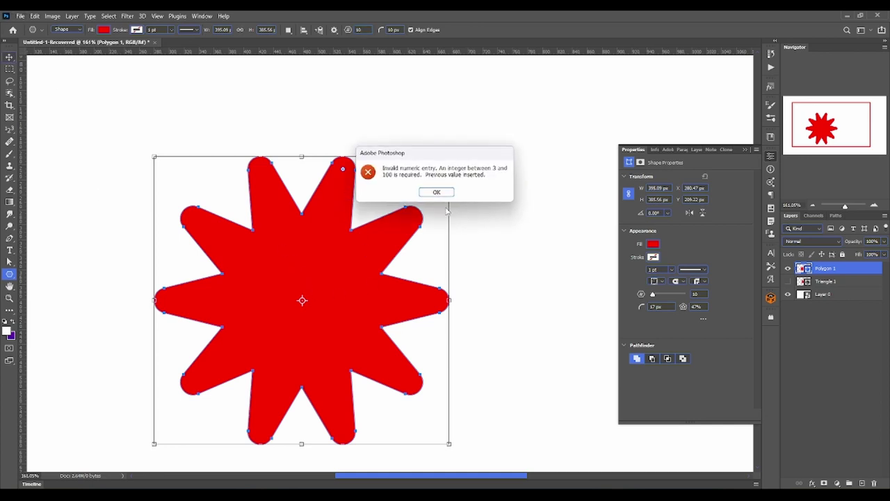
pyautogui.press('Return')
pyautogui.press('v')
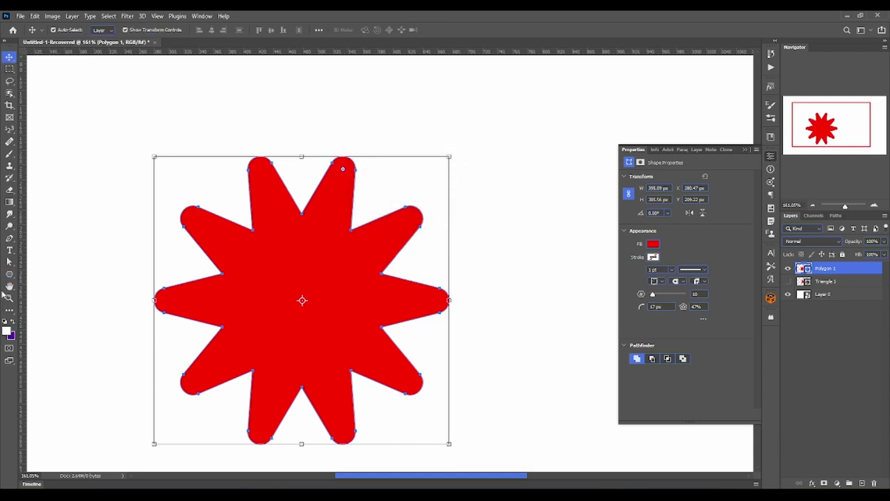
pyautogui.click(6, 276)
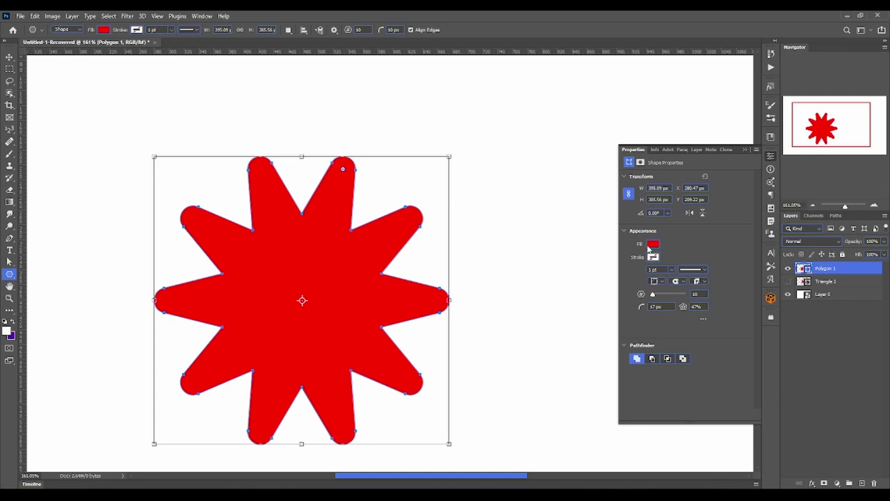
# Step: Change the star's fill to yellow and collapse the shape properties
pyautogui.click(652, 244)
pyautogui.click(655, 293)
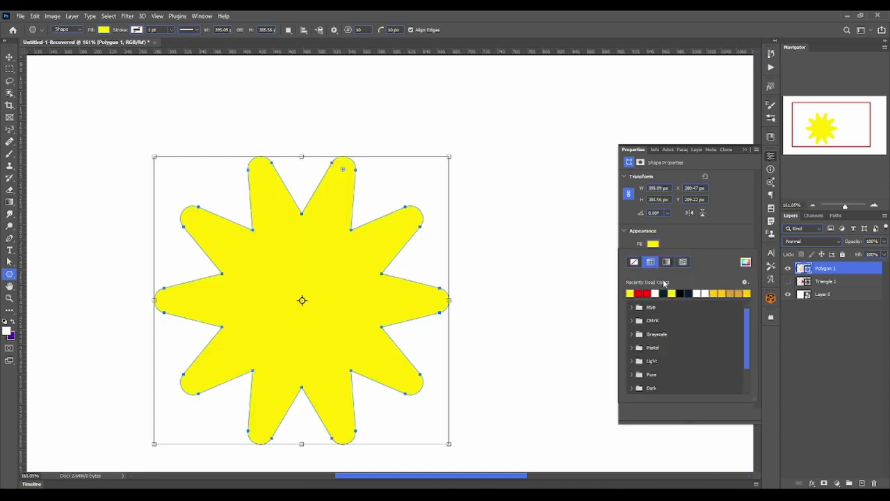
pyautogui.click(714, 220)
pyautogui.click(745, 150)
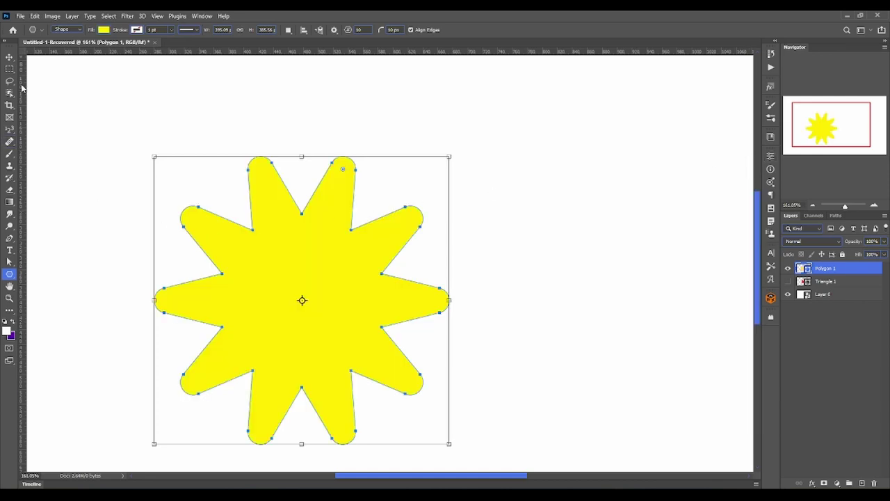
pyautogui.click(9, 57)
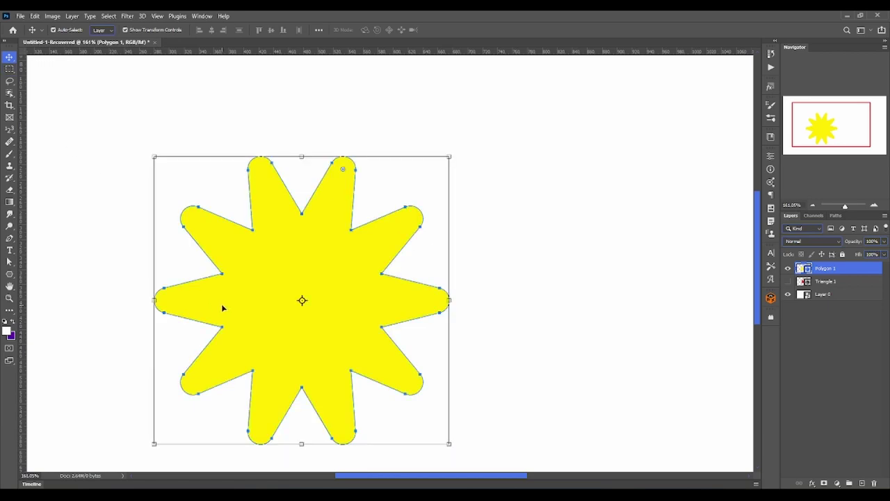
# Step: Delete the yellow star, then draw and delete a diagonal test line with the Line Tool
pyautogui.press('Delete')
pyautogui.click(9, 273)
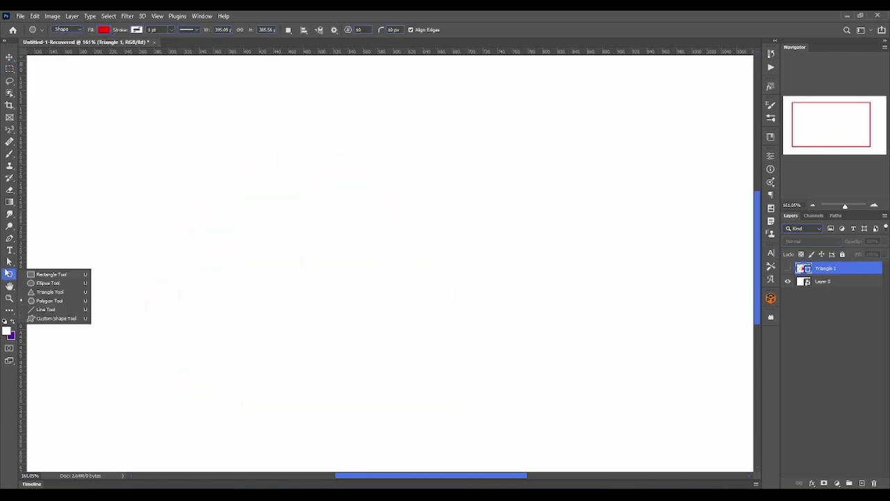
pyautogui.click(46, 310)
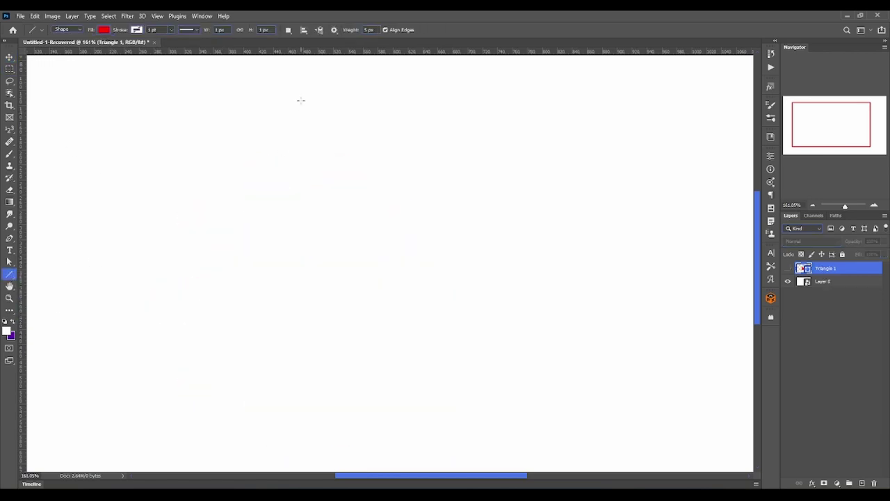
pyautogui.click(374, 29)
pyautogui.moveTo(135, 182); pyautogui.dragTo(612, 384)
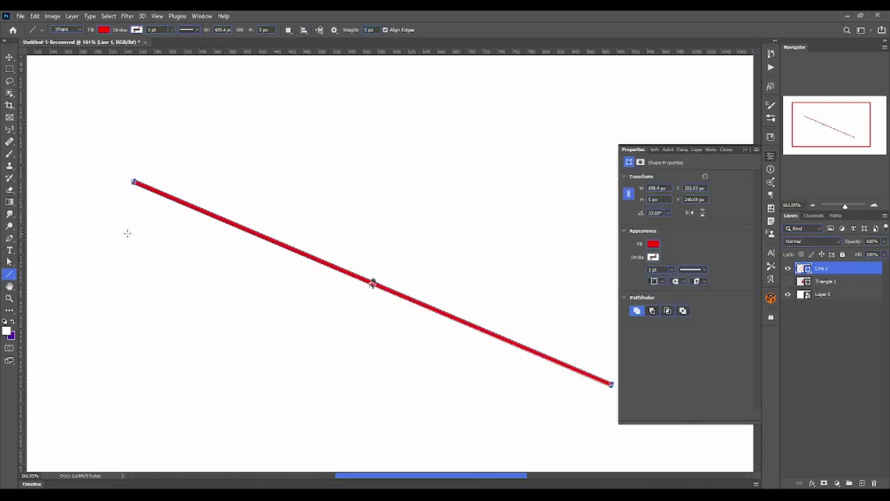
pyautogui.hotkey('ctrl', '0')
pyautogui.hotkey('ctrl', '1')
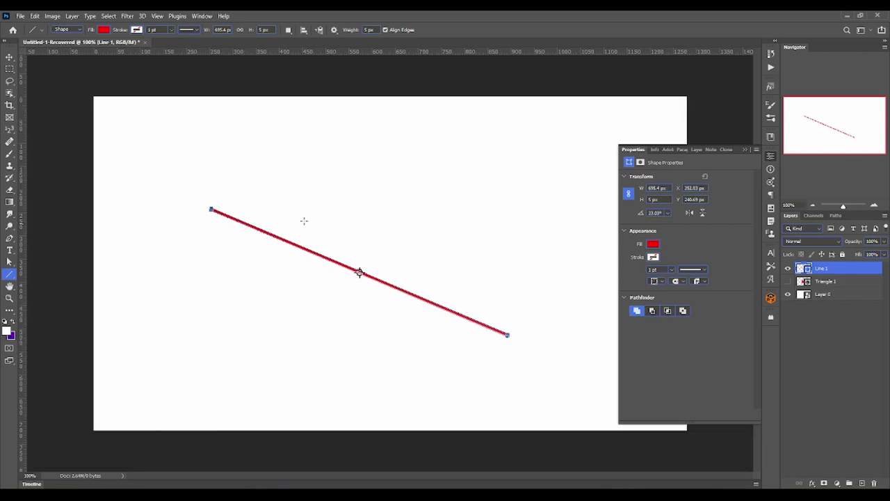
pyautogui.press('Delete')
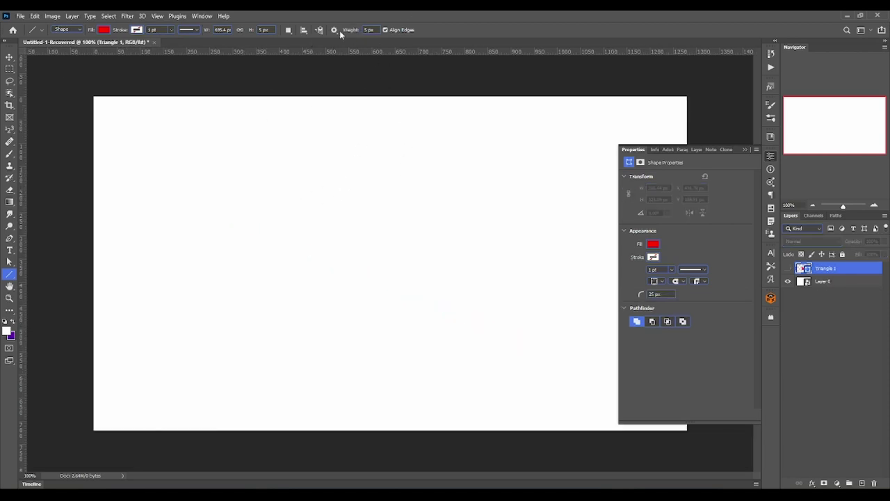
# Step: Draw a 1 px weight diagonal test line, then delete it
pyautogui.click(369, 30)
pyautogui.write('1')
pyautogui.press('Return')
pyautogui.moveTo(209, 148); pyautogui.dragTo(456, 320)
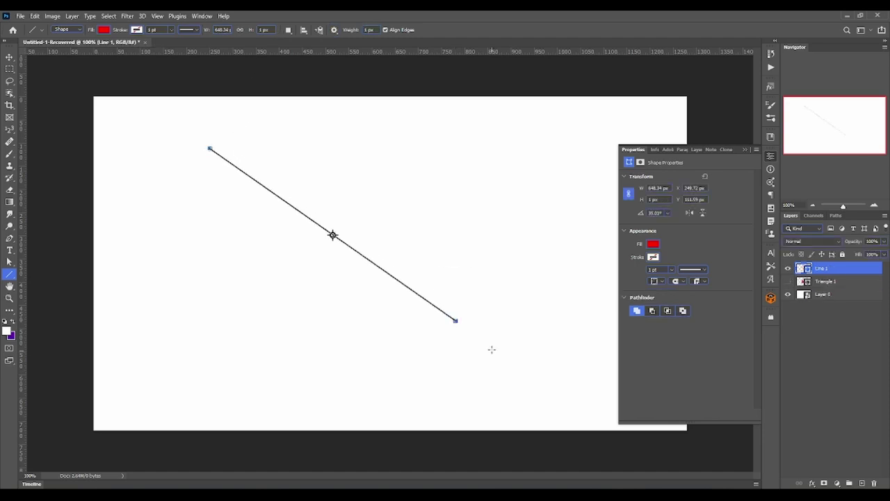
pyautogui.scroll(10, 365, 259)
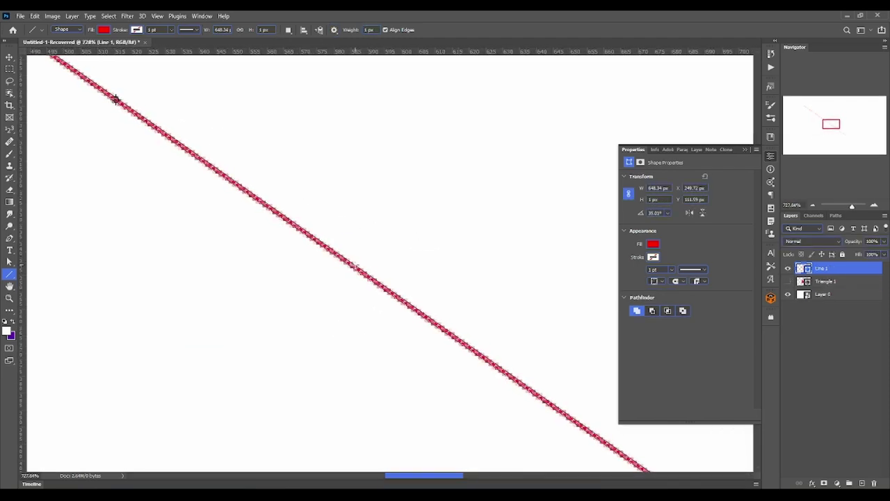
pyautogui.scroll(-2, 93, 83)
pyautogui.scroll(-3, 243, 185)
pyautogui.scroll(-2, 283, 216)
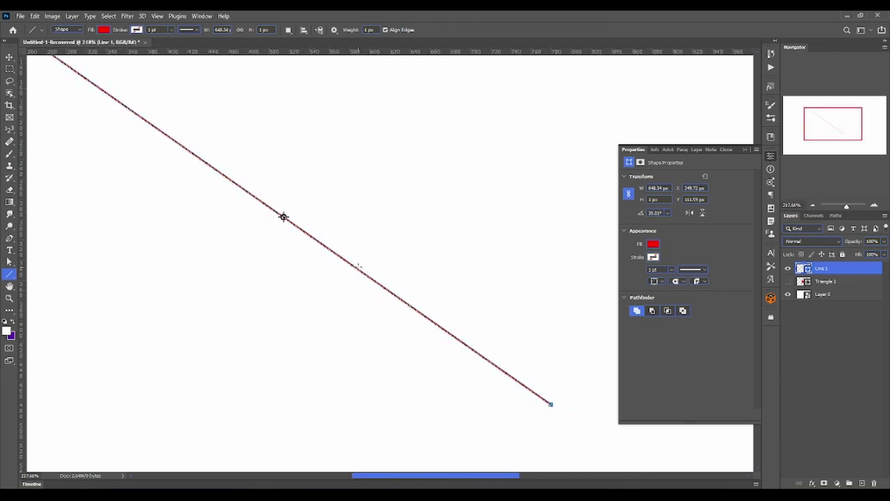
pyautogui.scroll(-2, 284, 217)
pyautogui.scroll(-2, 313, 238)
pyautogui.press('Delete')
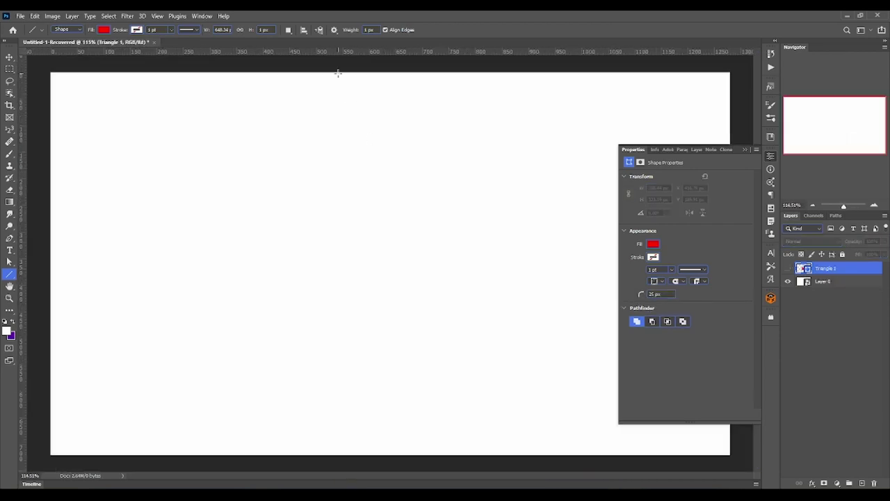
# Step: Set line weight to 100 px and drag a thick red diagonal bar across the canvas
pyautogui.click(372, 29)
pyautogui.write('100')
pyautogui.moveTo(92, 159); pyautogui.dragTo(501, 334)
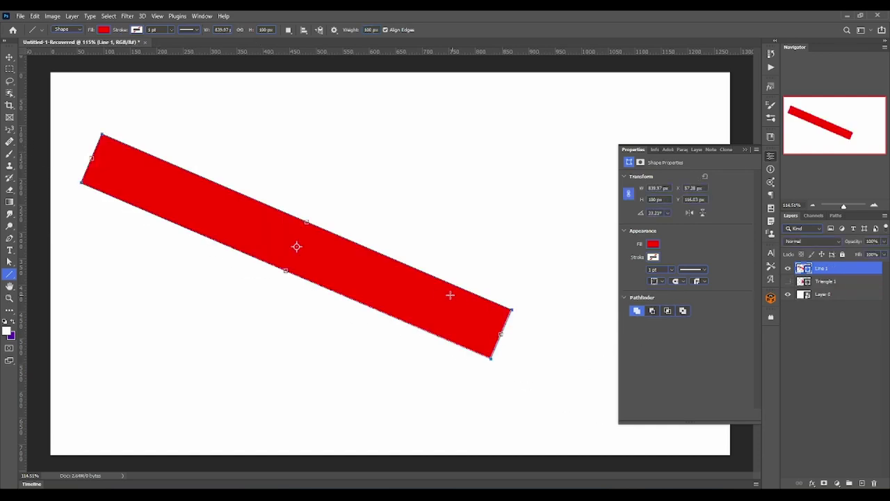